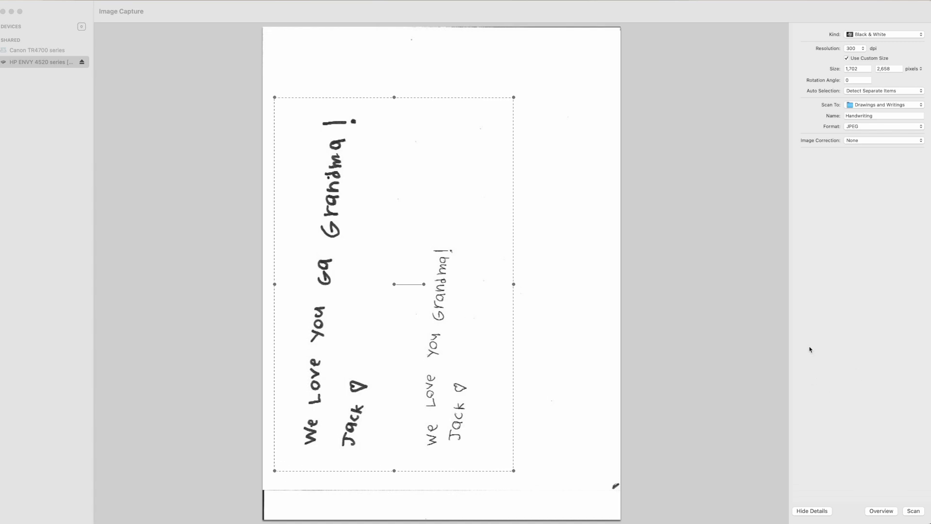
Run an overview scan and frame both handwritten lines in a scan area of about 1,361 × 2,498 pixels
click(881, 511)
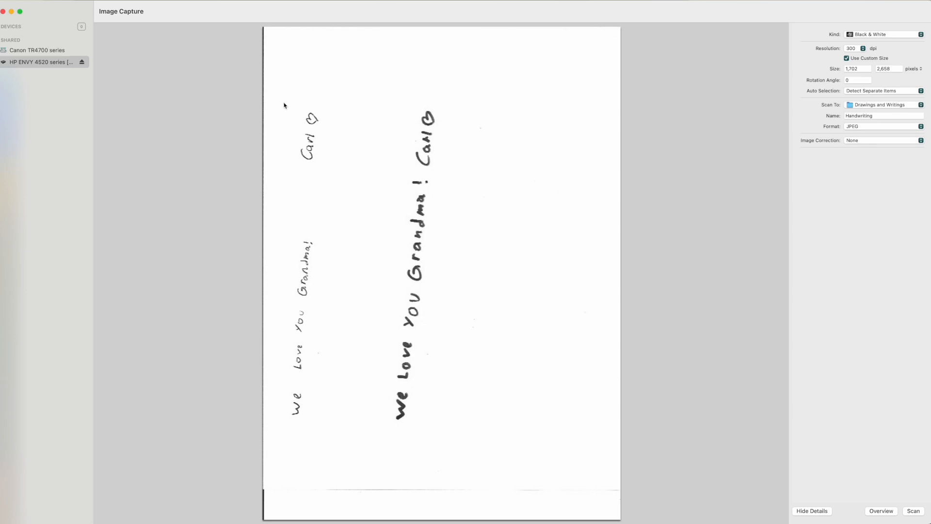
drag(272, 96, 459, 440)
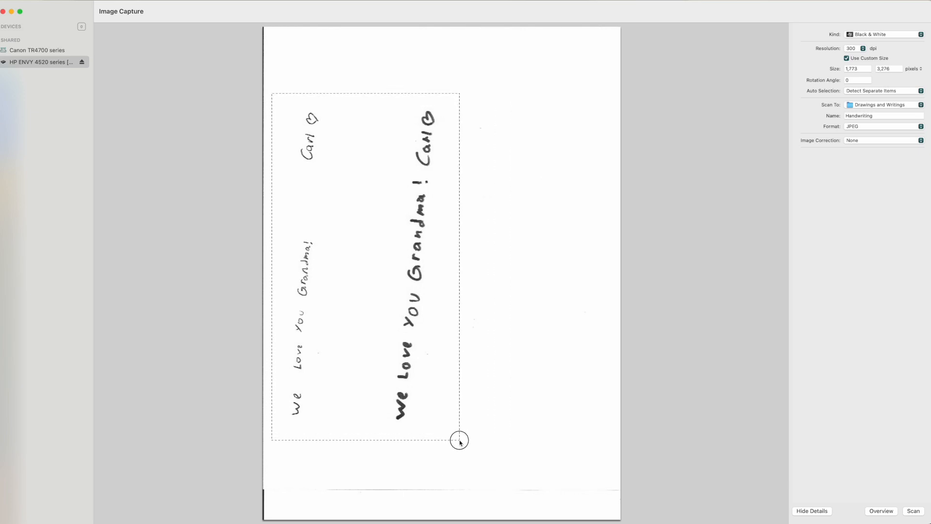
drag(461, 443, 462, 445)
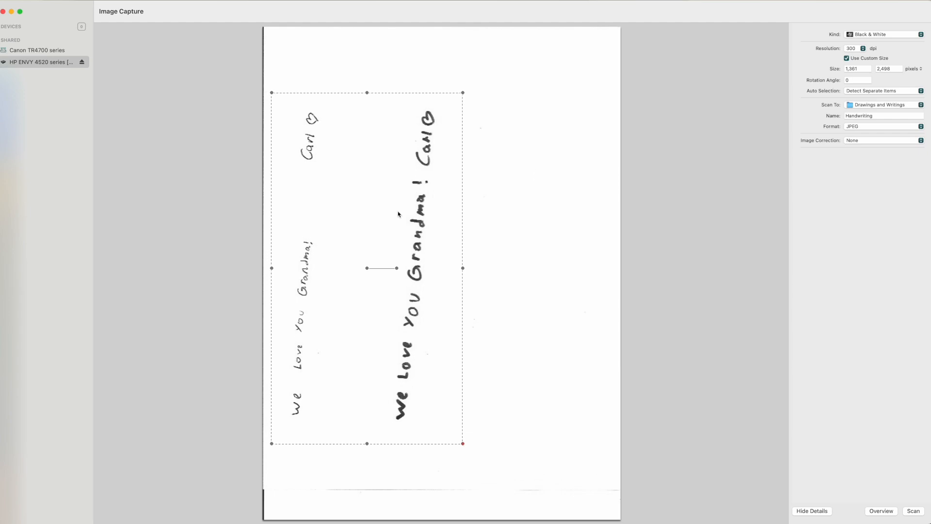
Scan the framed area at 300 dpi into the Drawings and Writings folder under the name Handwriting
click(857, 49)
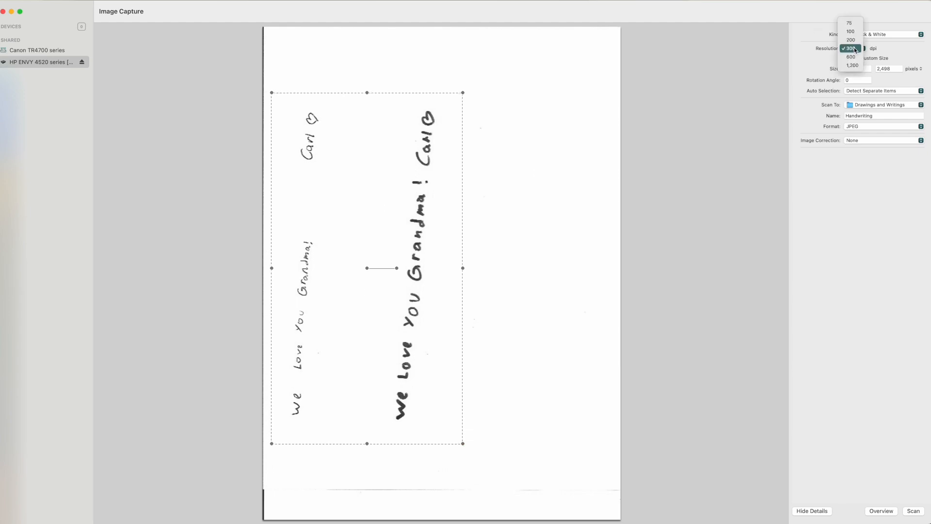
click(855, 49)
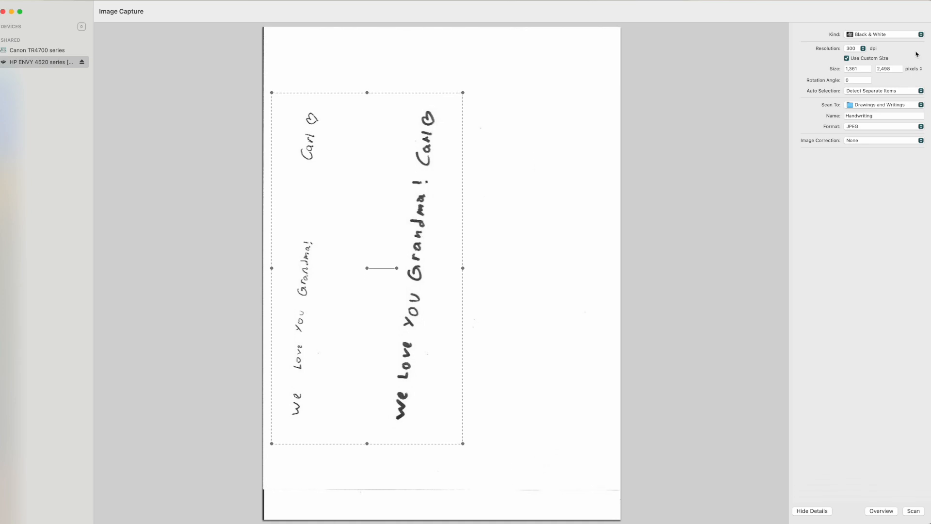
click(862, 105)
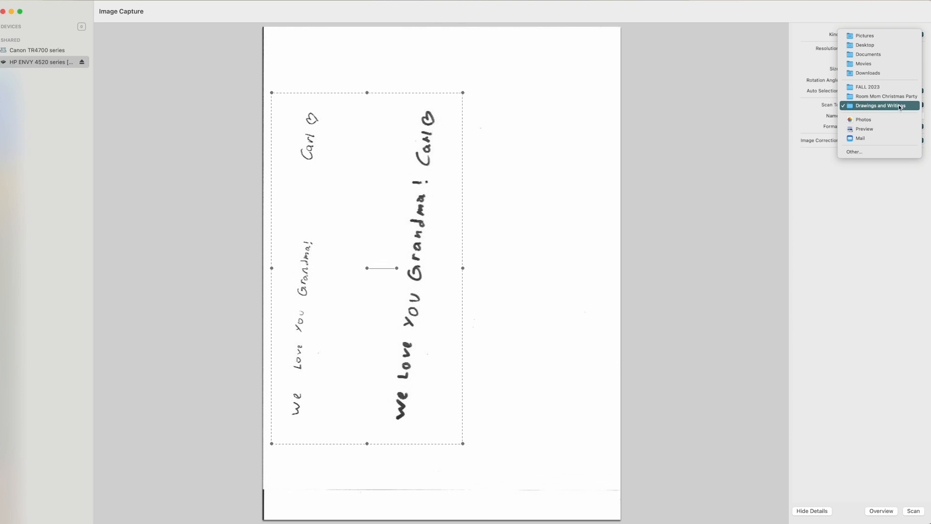
click(899, 106)
click(878, 116)
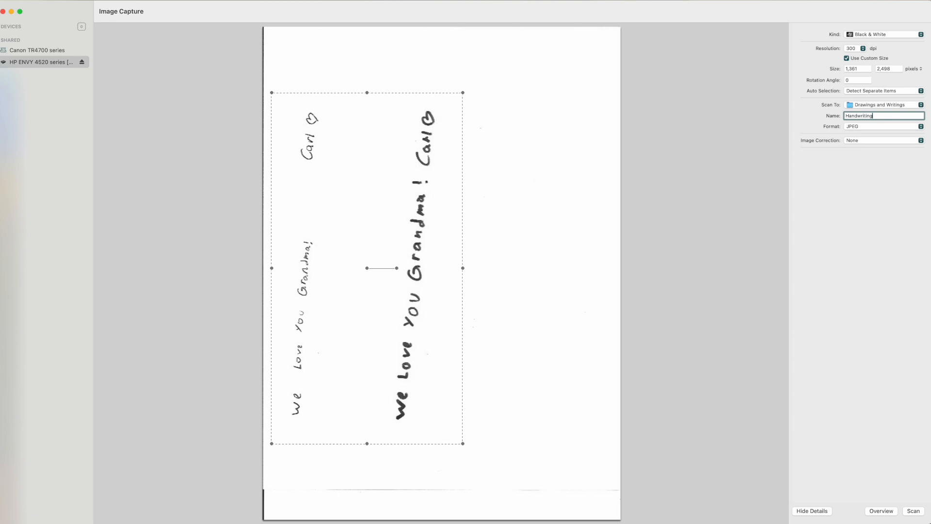
click(913, 511)
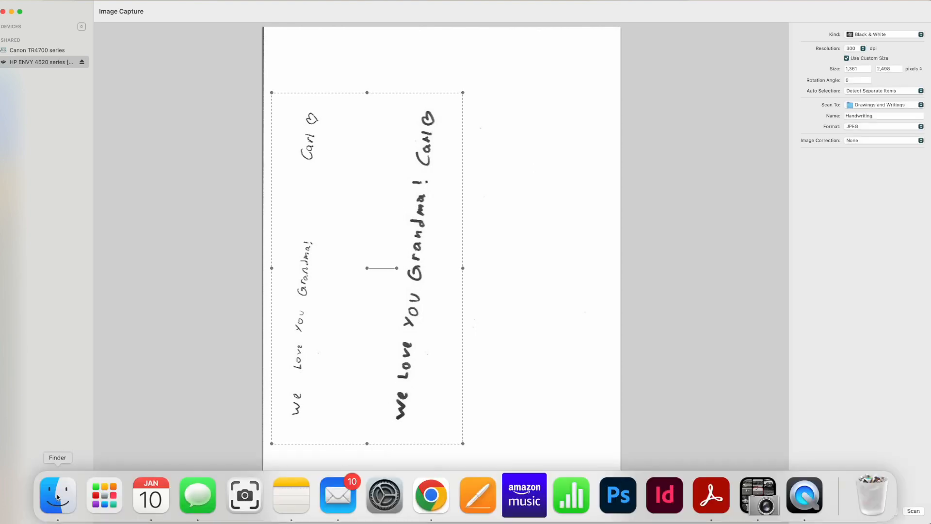
Switch to Finder and open the scanned Handwriting 2.jpeg in the Drawings and Writings folder
click(56, 494)
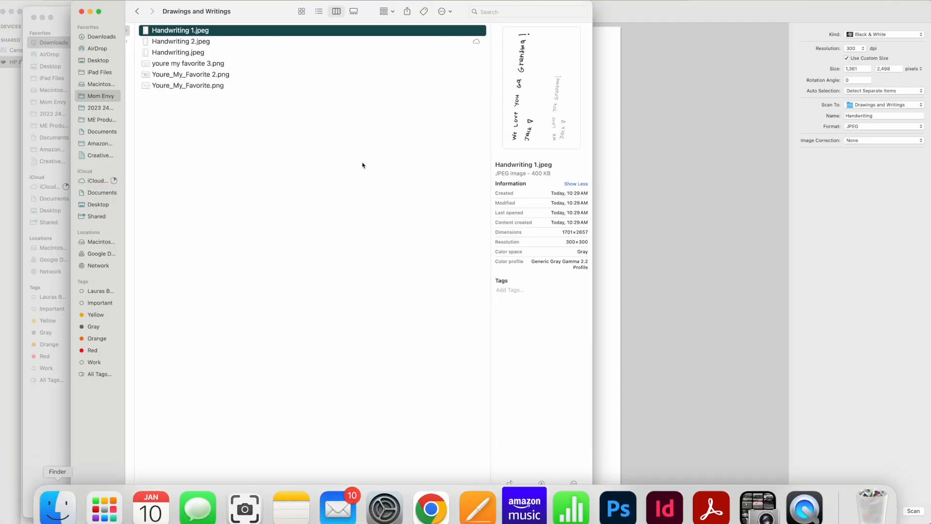
click(193, 43)
double_click(182, 43)
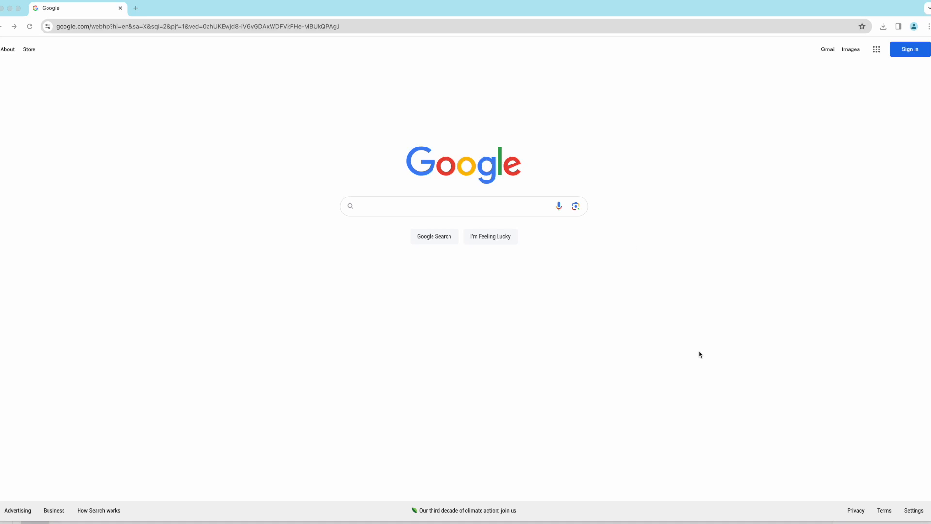
Search Google for "free svg converter"
click(507, 207)
click(506, 205)
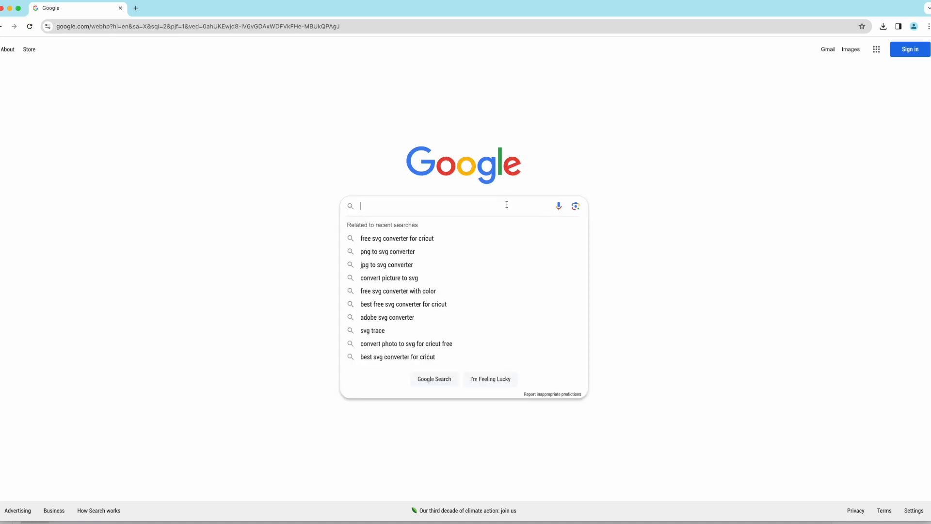
text(free svg)
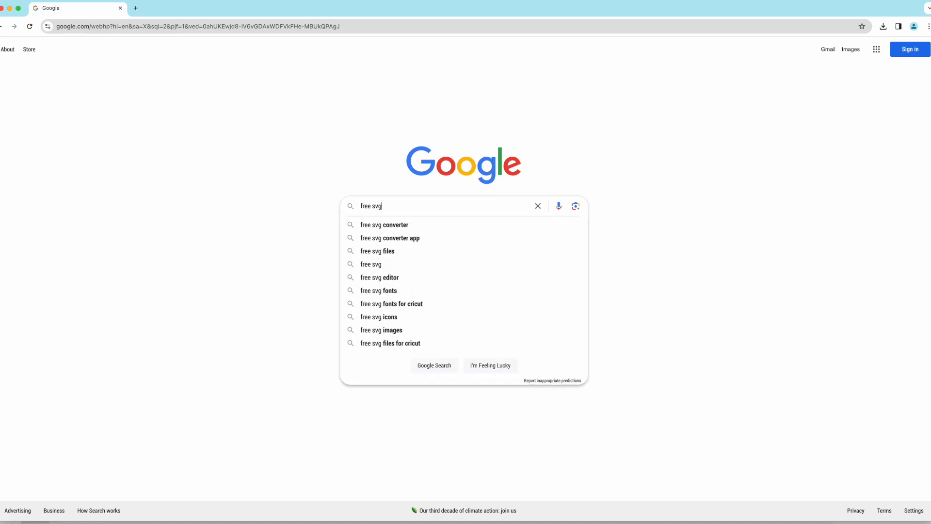
click(459, 225)
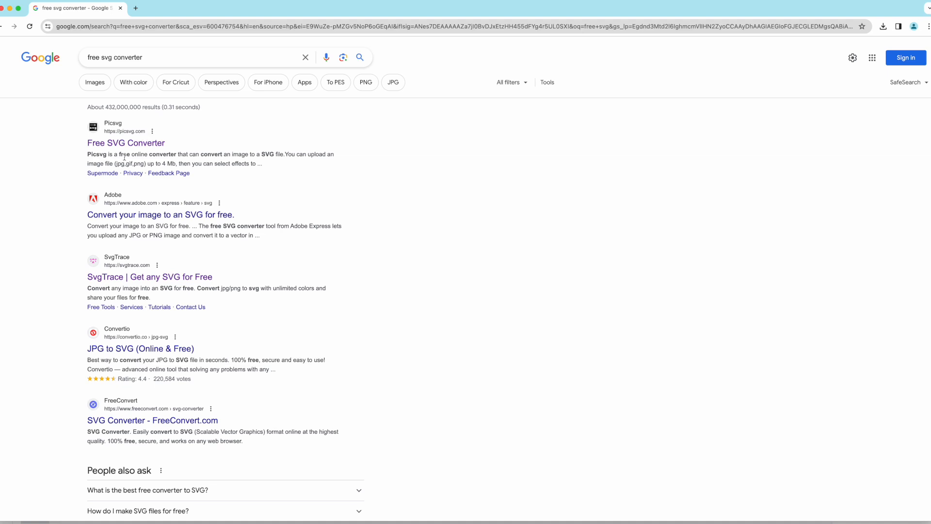
Open the SvgTrace search result in a new tab and go to its free converter
right_click(150, 279)
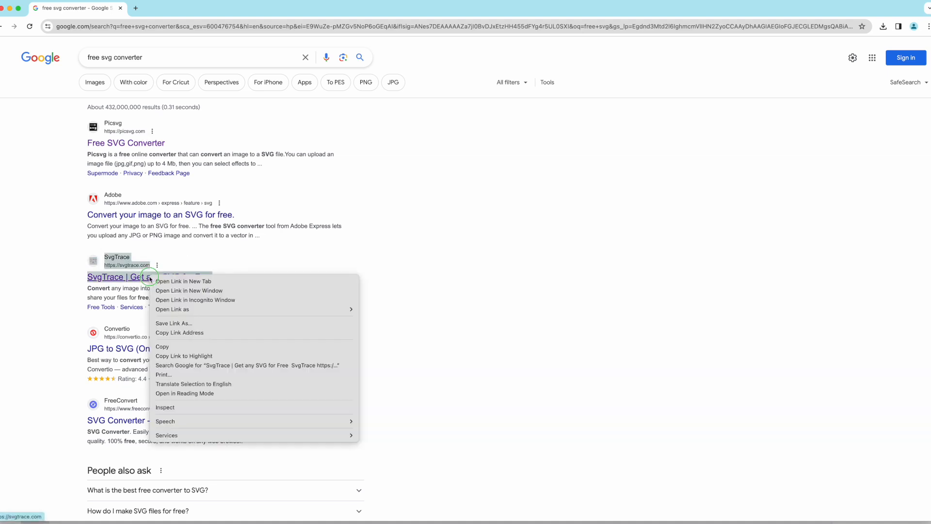
click(170, 279)
click(47, 299)
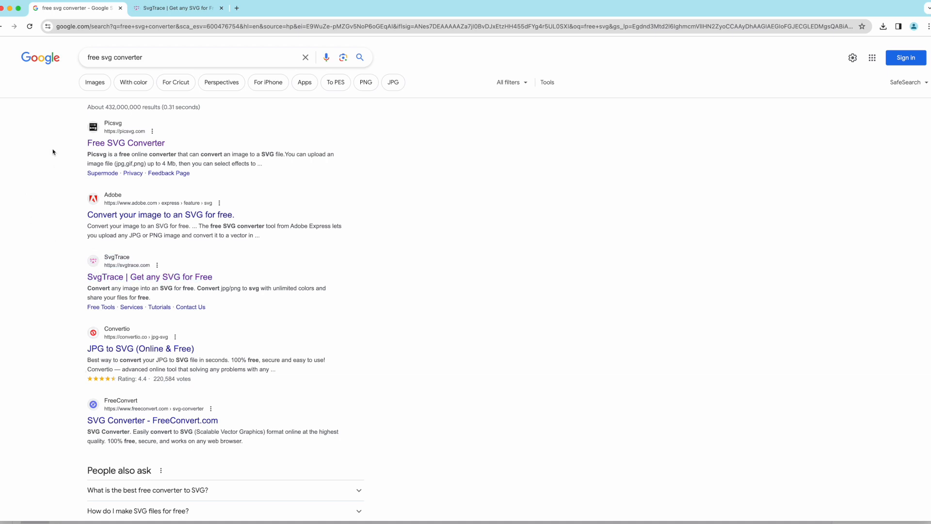
click(174, 8)
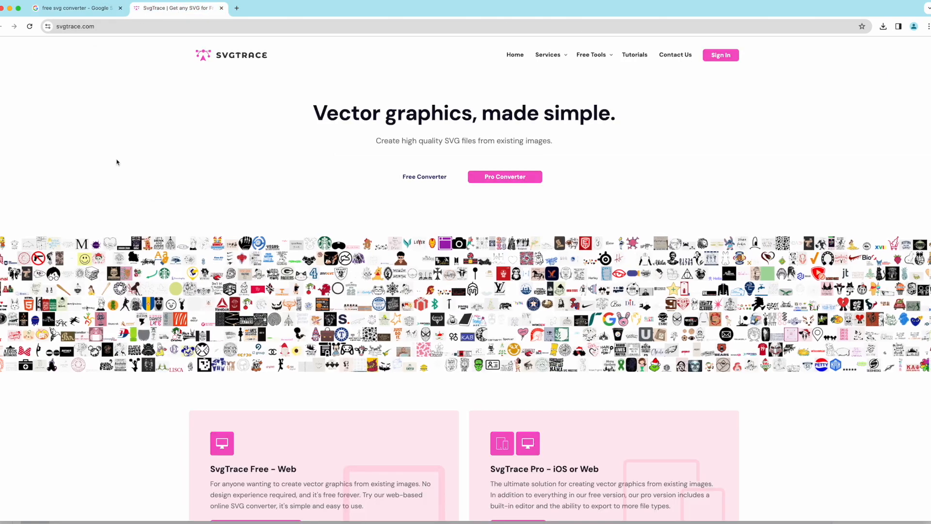
click(425, 176)
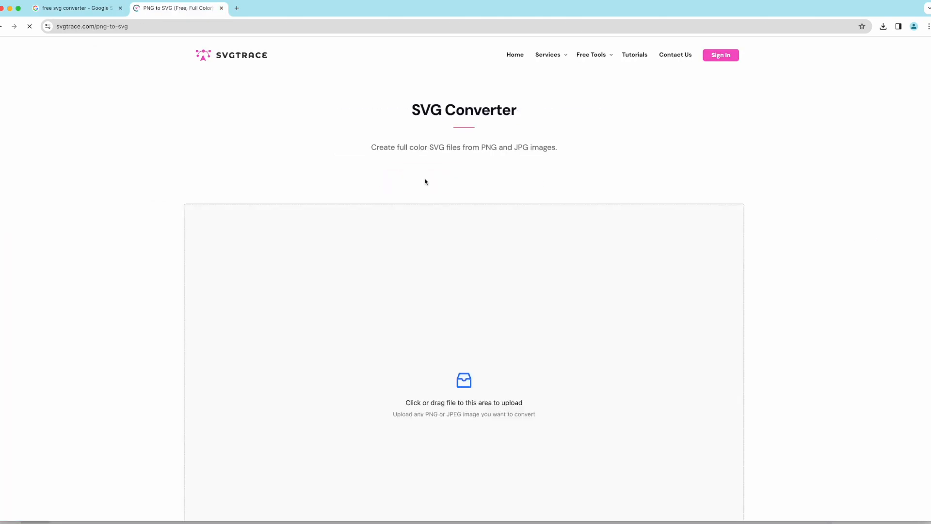
Upload Handwriting 1.jpeg from the Drawings and Writings folder to the SVG converter
scroll(425, 190, down, 1)
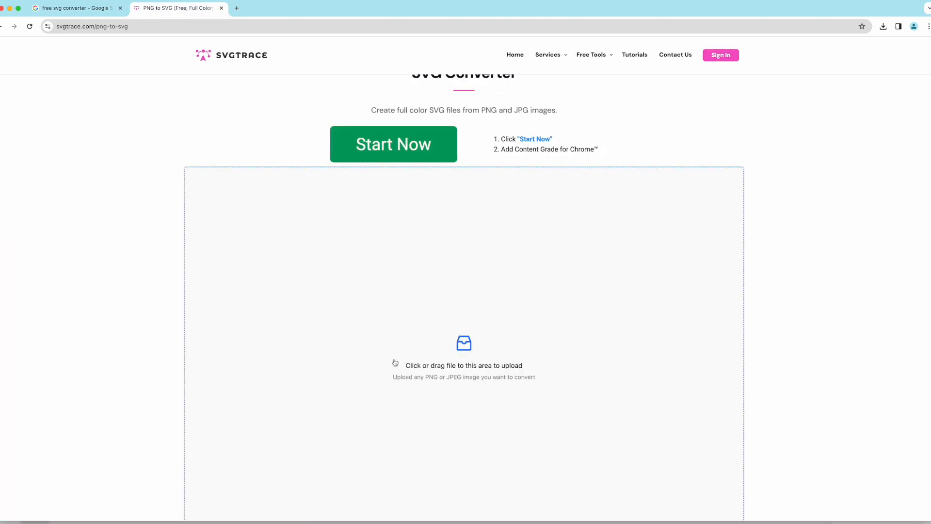
click(461, 359)
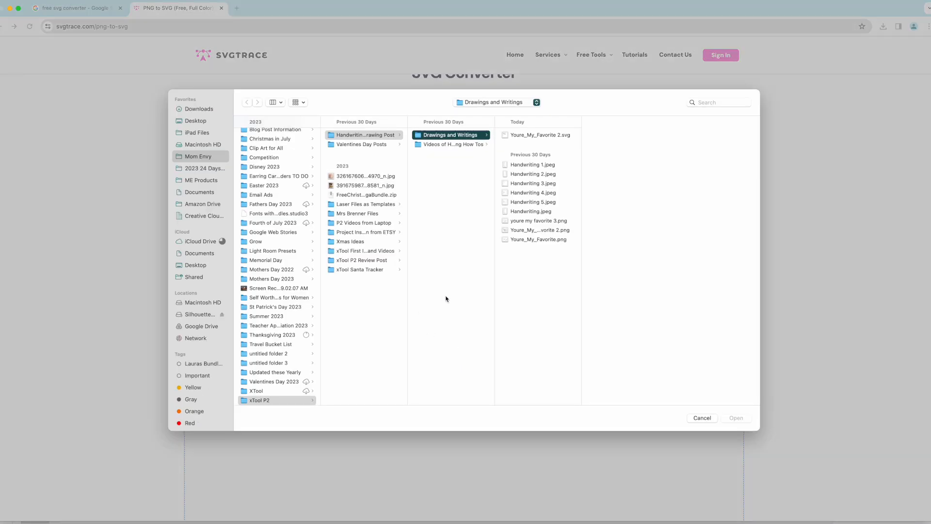
click(540, 165)
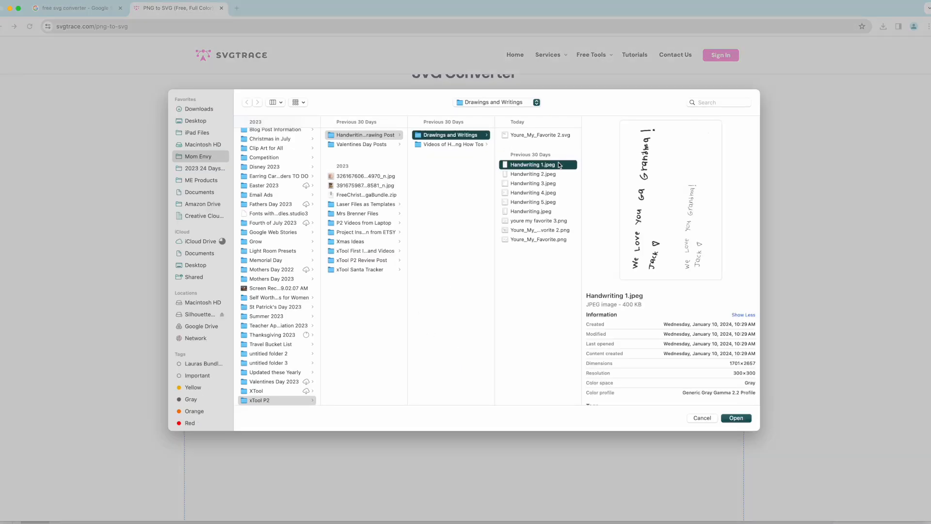
click(736, 418)
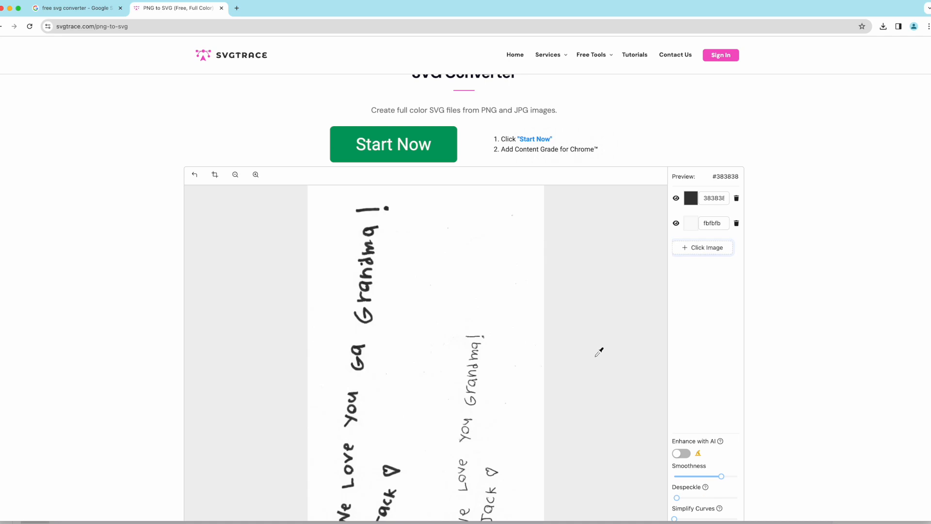
Convert the uploaded handwriting with the default trace settings and download the result as an SVG
scroll(598, 352, down, 1)
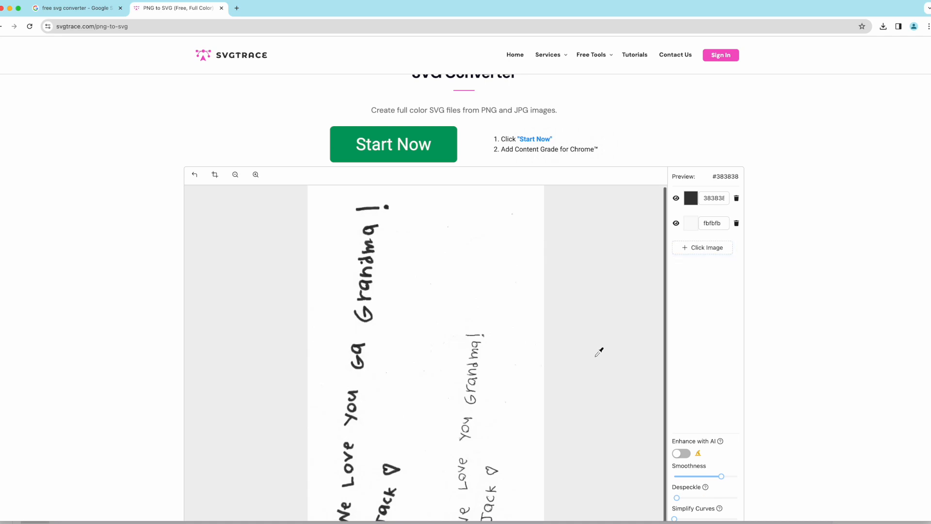
scroll(766, 324, down, 3)
scroll(766, 324, up, 1)
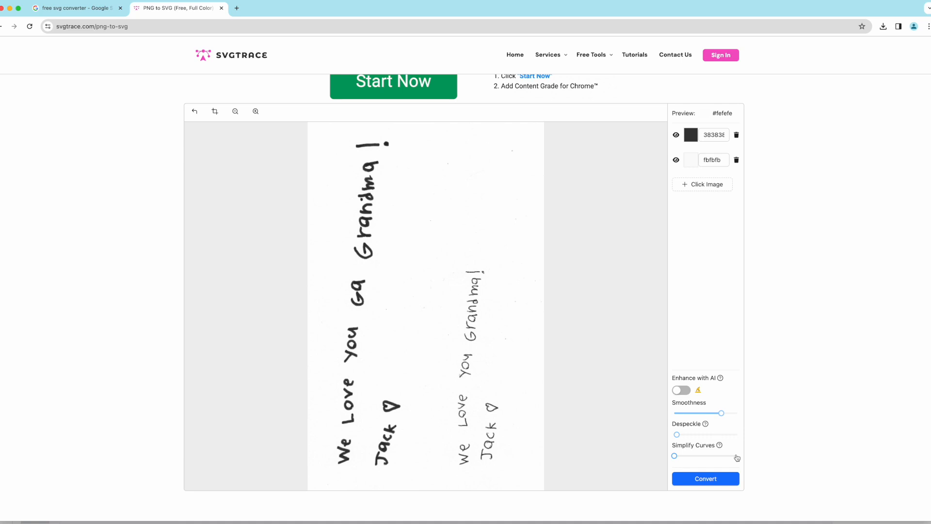
click(705, 478)
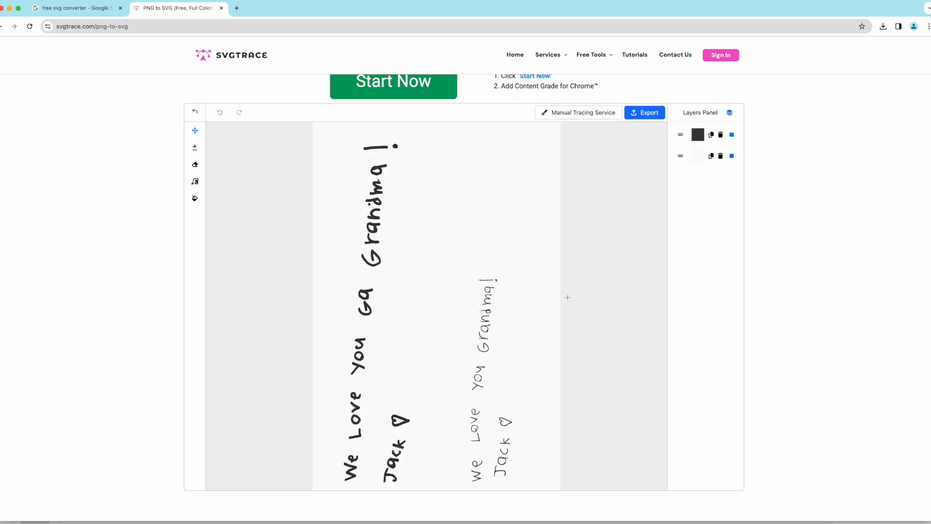
click(651, 114)
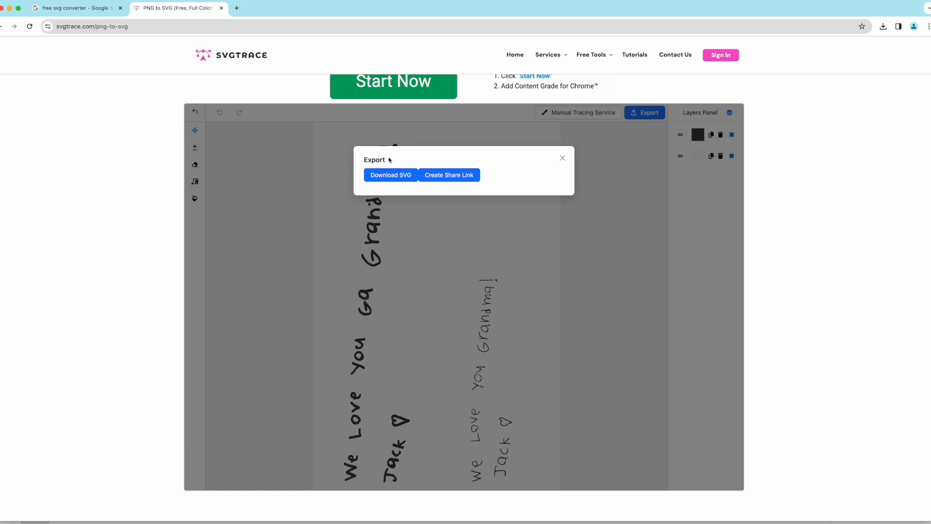
click(394, 177)
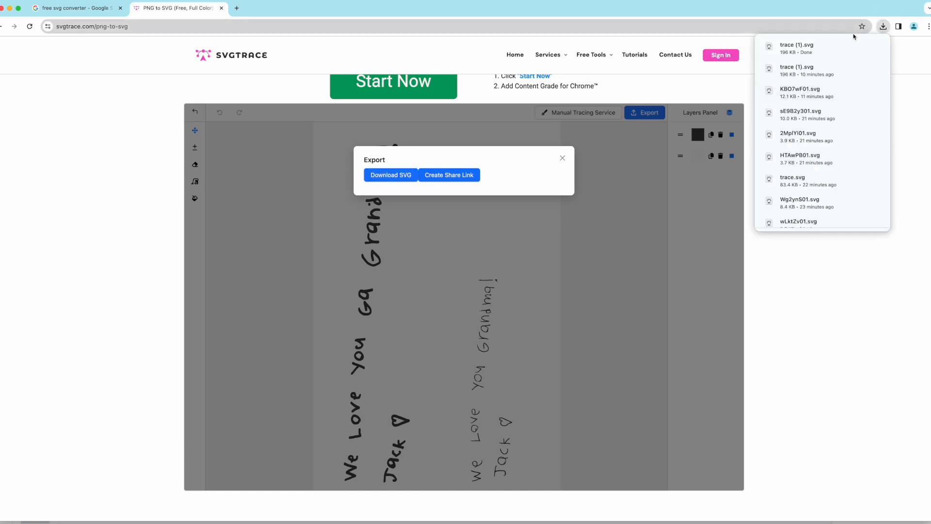
click(782, 277)
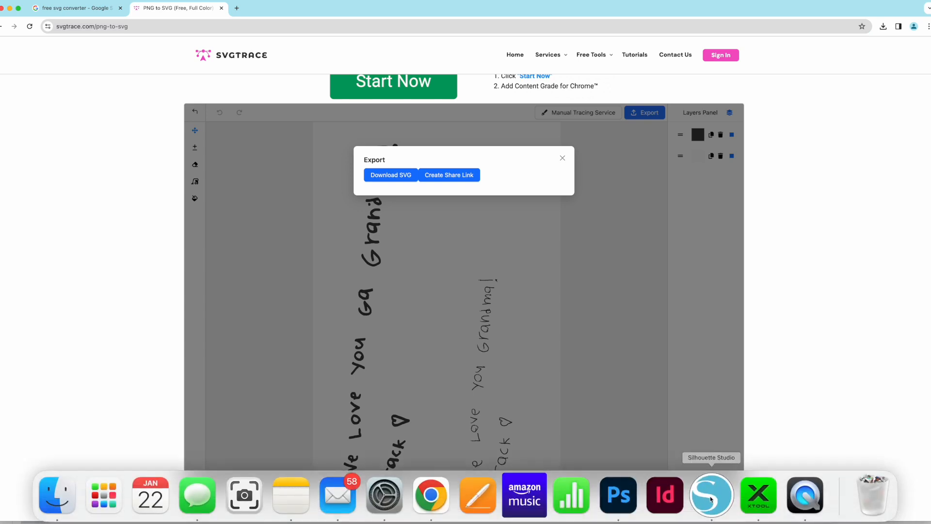
Switch to Silhouette Studio and create a new blank design
click(711, 514)
click(72, 0)
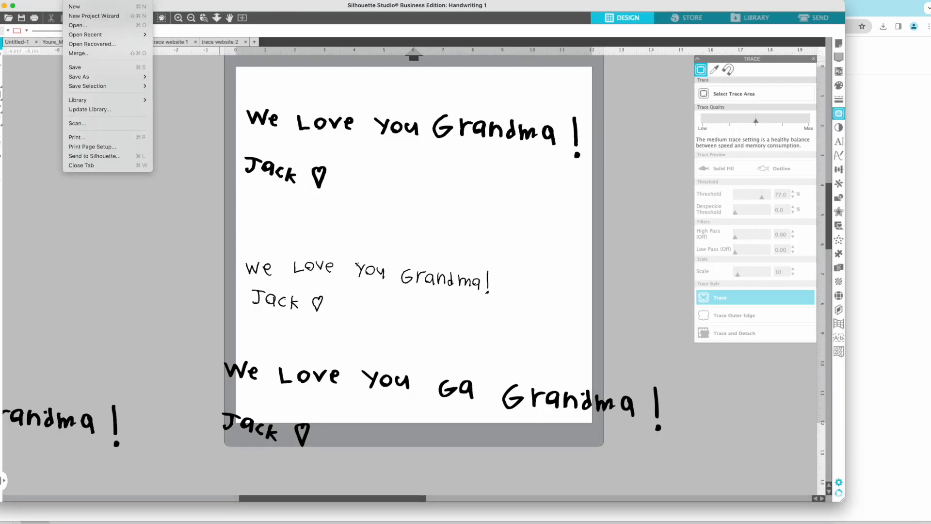
click(77, 4)
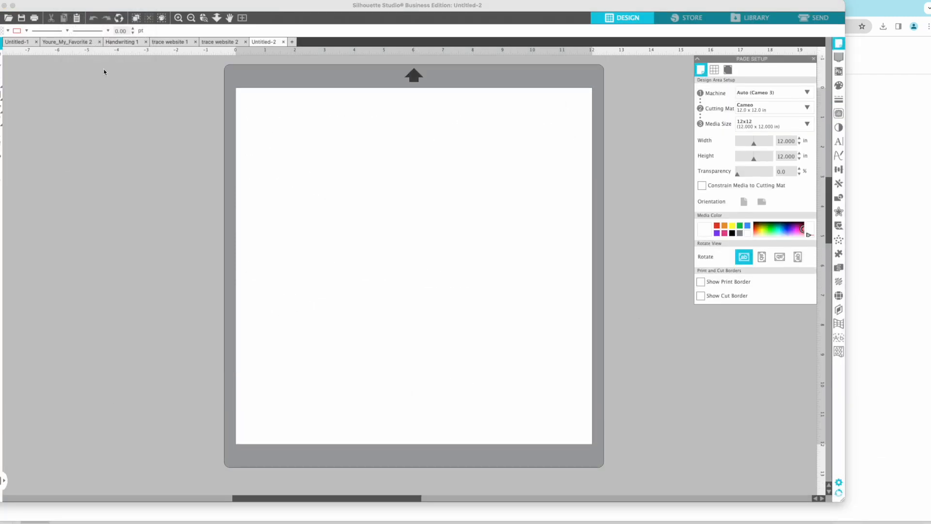
Open the traced handwriting file trace (1).svg from the Downloads folder
click(72, 0)
click(77, 25)
click(287, 83)
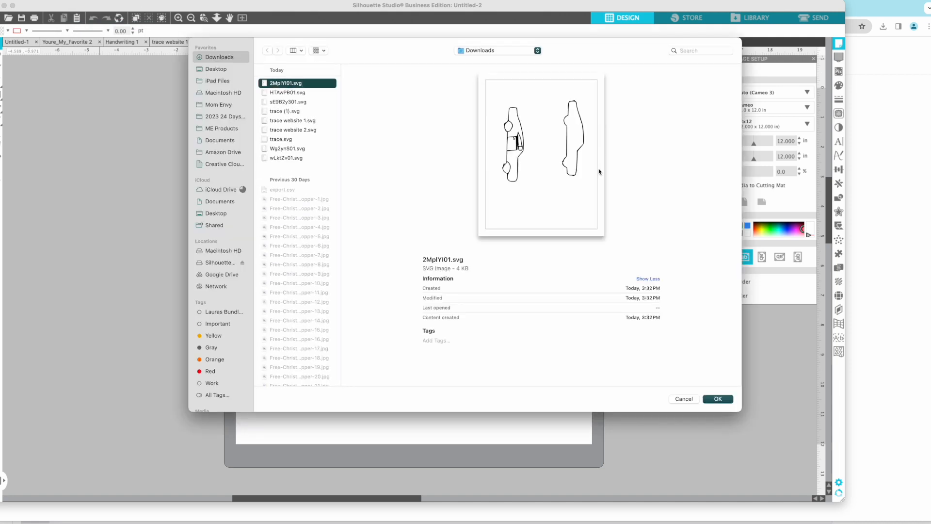
click(287, 112)
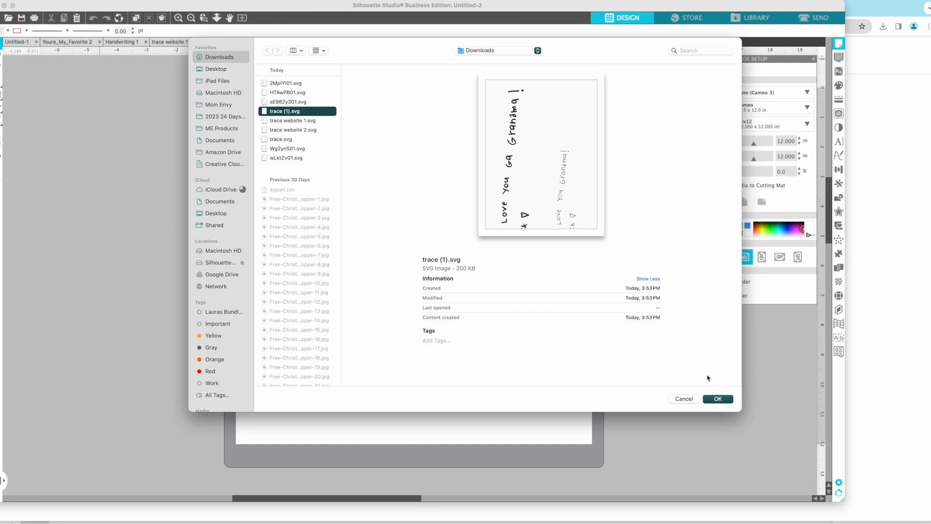
click(723, 398)
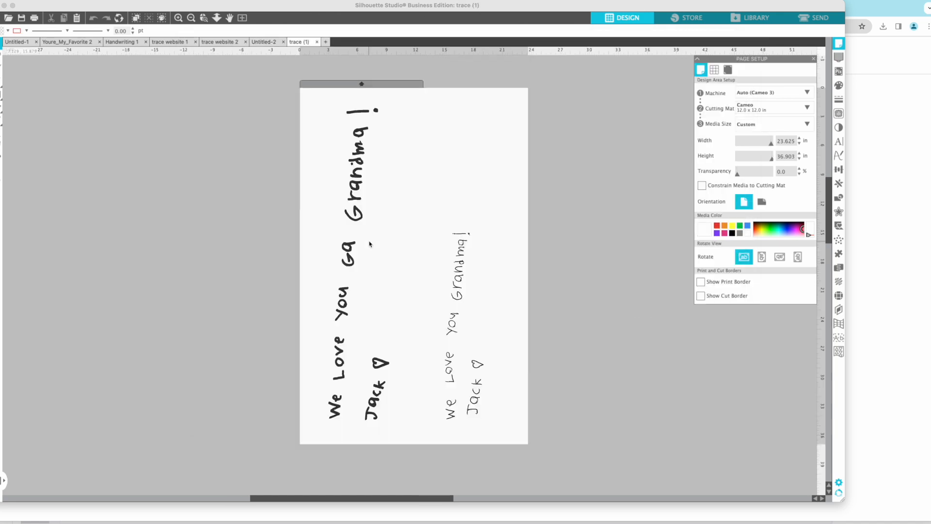
Move the off-white background shape away from the handwriting and delete it
click(456, 154)
drag(456, 154, 213, 145)
key(Delete)
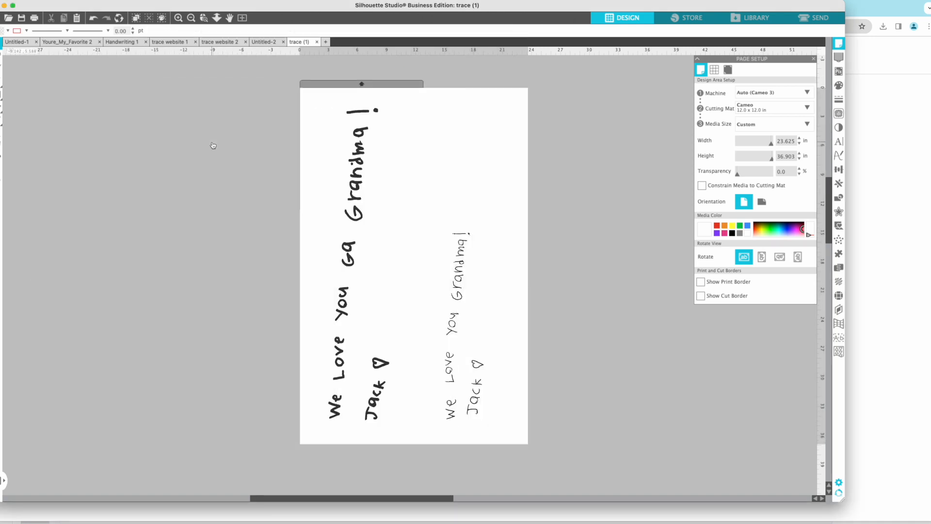
Select all the handwriting on the page and fill it with black
drag(324, 96, 551, 449)
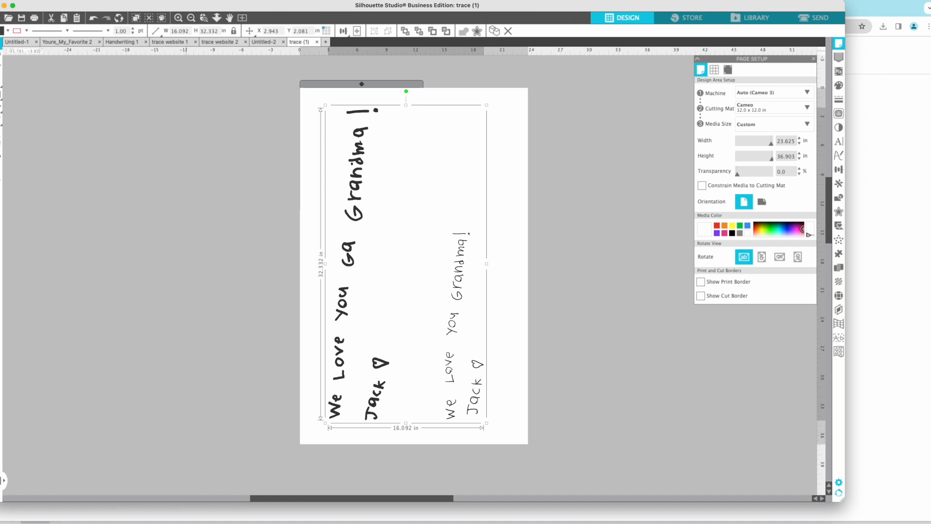
click(6, 31)
click(103, 62)
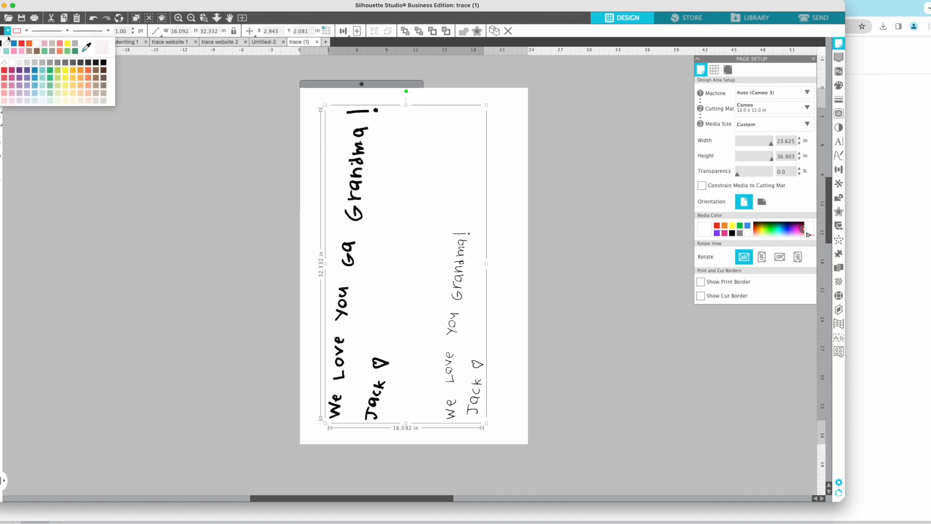
Change the line color of the selected handwriting and check its cut lines in the Send view before returning to the design
click(26, 30)
click(18, 45)
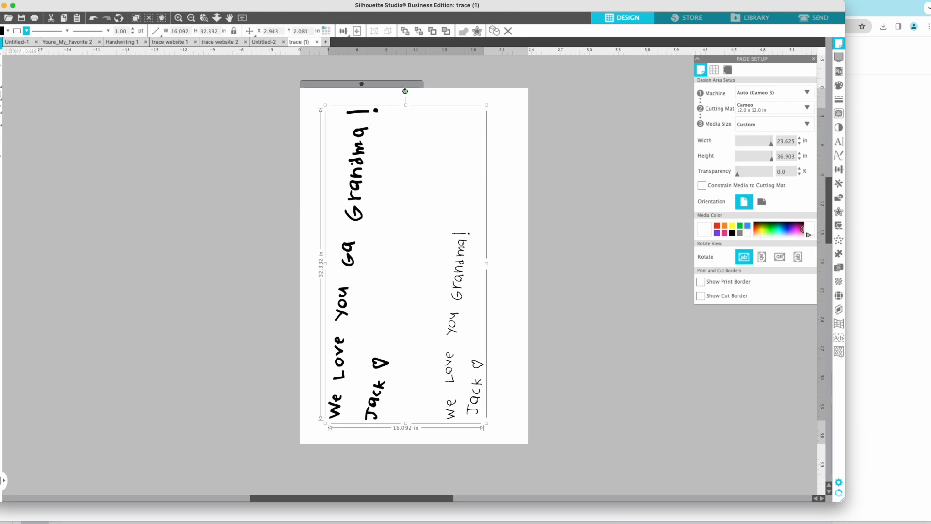
click(814, 17)
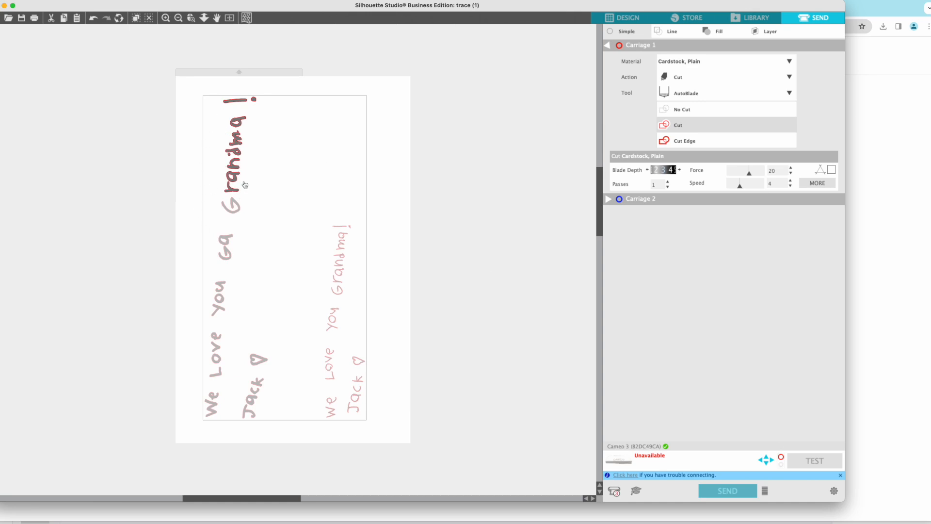
click(628, 19)
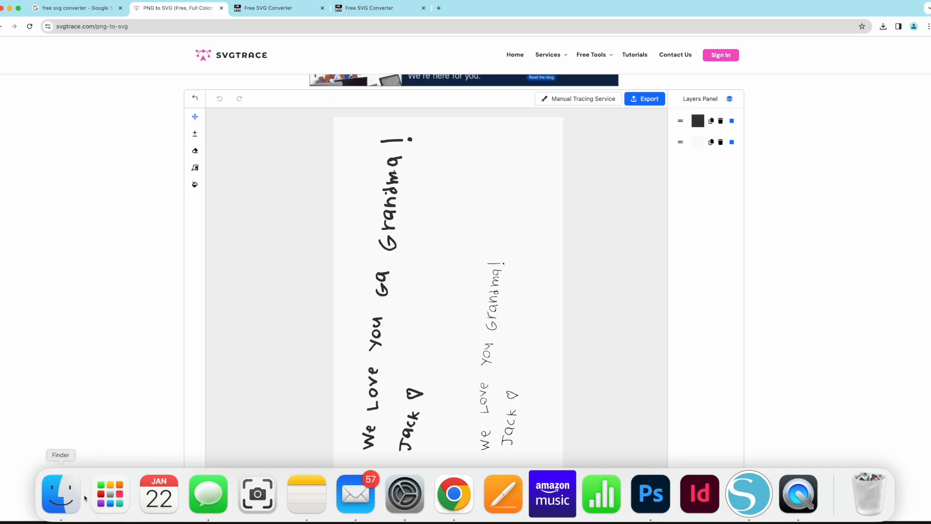
Switch to xTool Creative Space and dismiss the software update notice
click(110, 493)
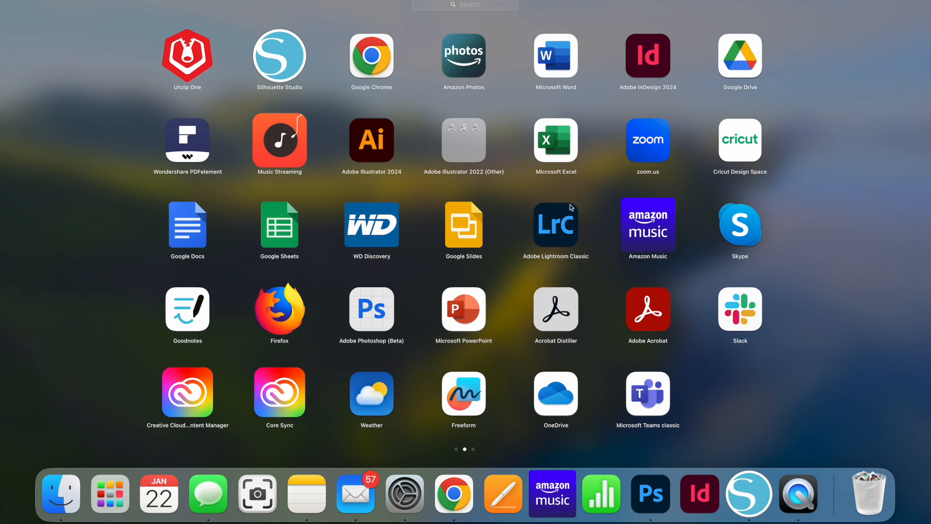
scroll(569, 204, right, 3)
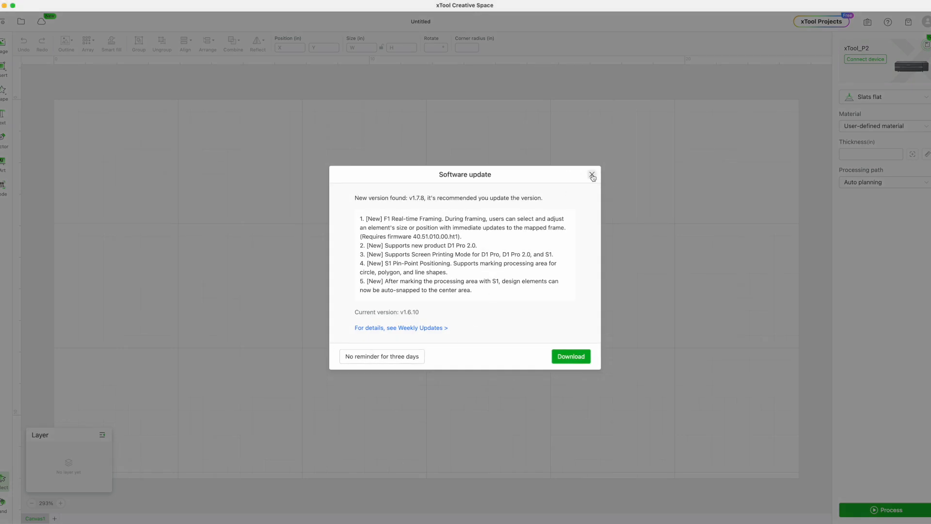
click(592, 176)
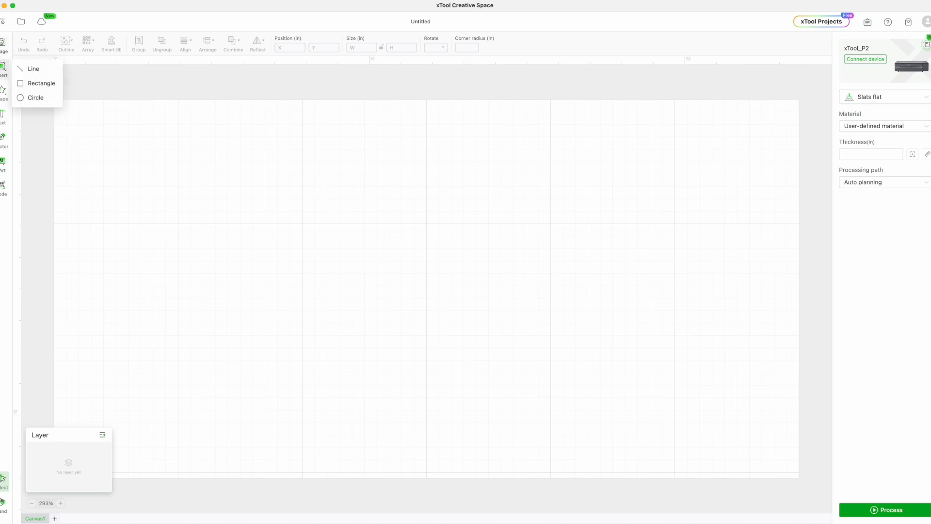
Import the image Handwriting 1.jpeg from the Drawings and Writings folder onto the canvas
click(1, 46)
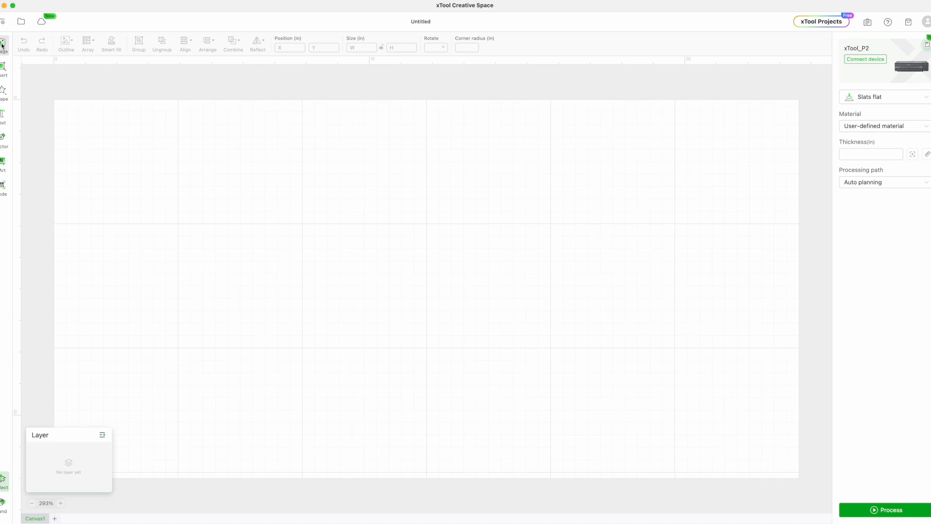
click(525, 182)
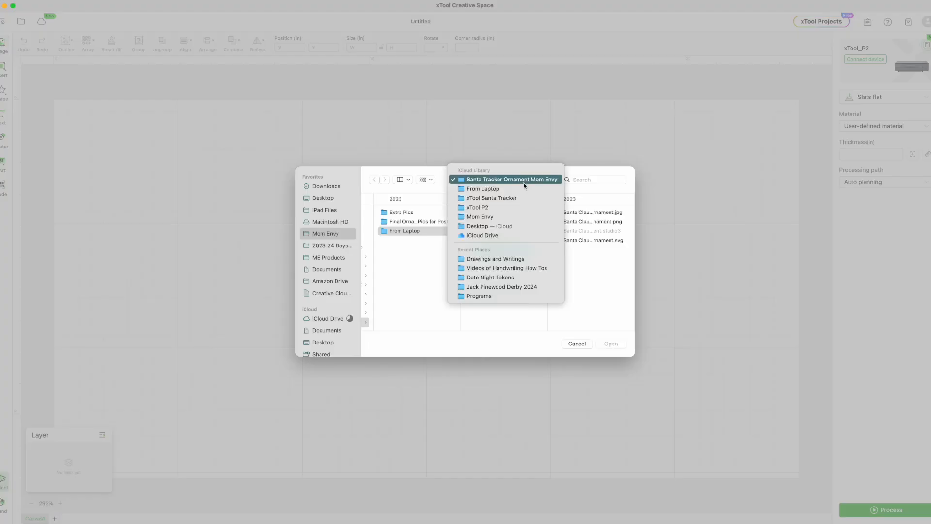
click(516, 258)
click(606, 241)
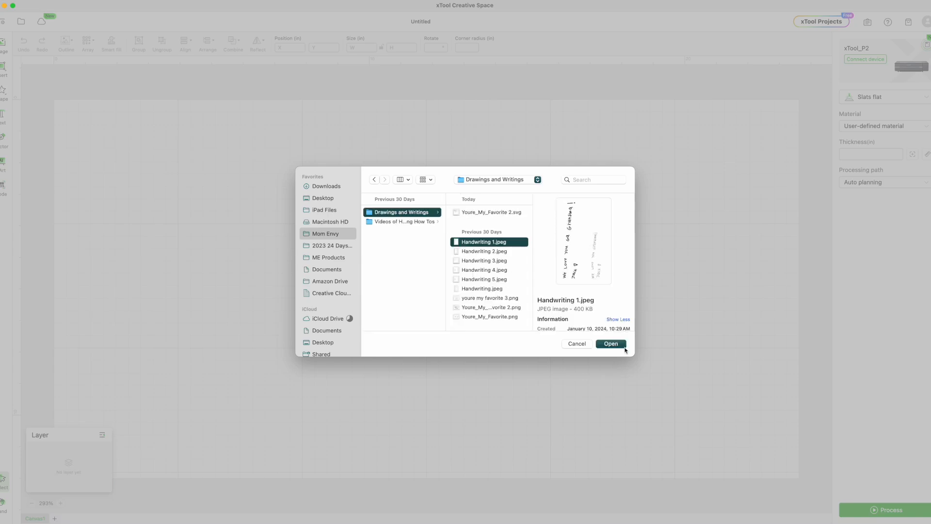
click(623, 347)
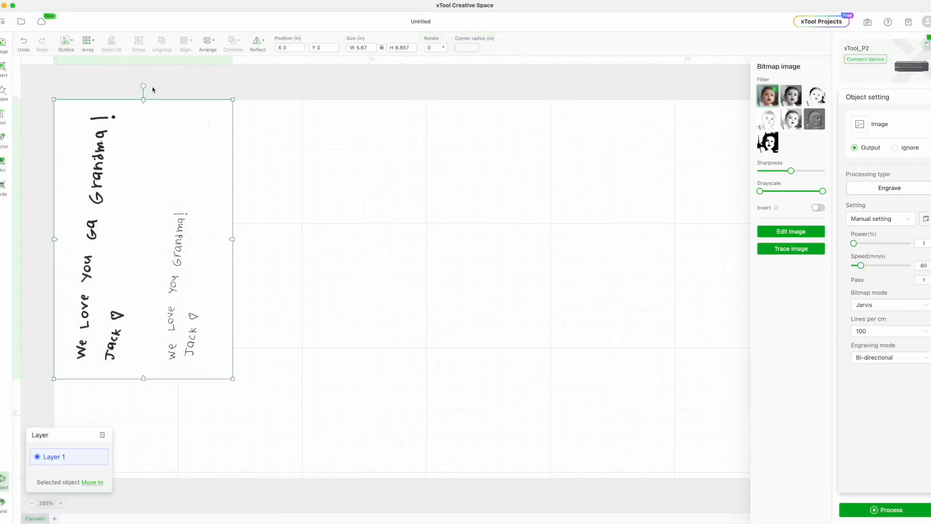
Rotate the handwriting image 90 degrees clockwise so it reads horizontally, and move it to about X 3.75, Y 1.55 in
drag(144, 86, 252, 238)
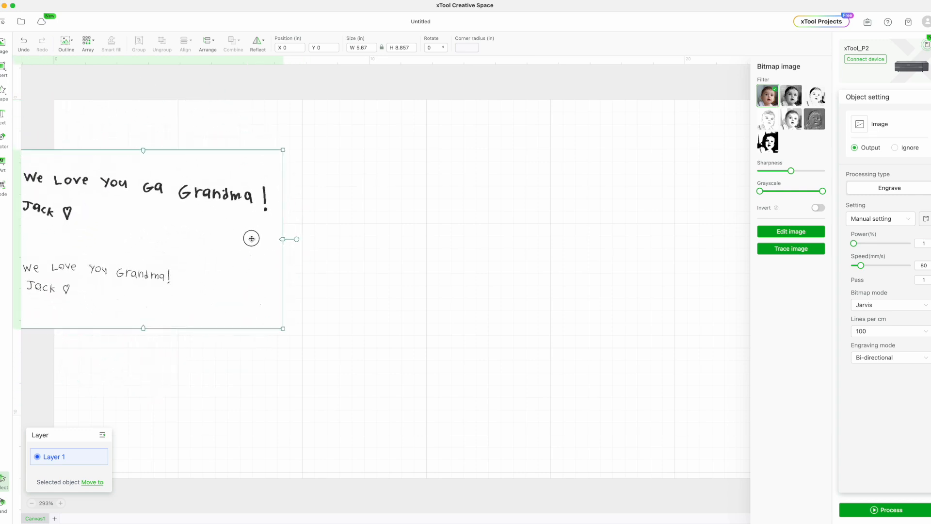
drag(228, 206, 376, 205)
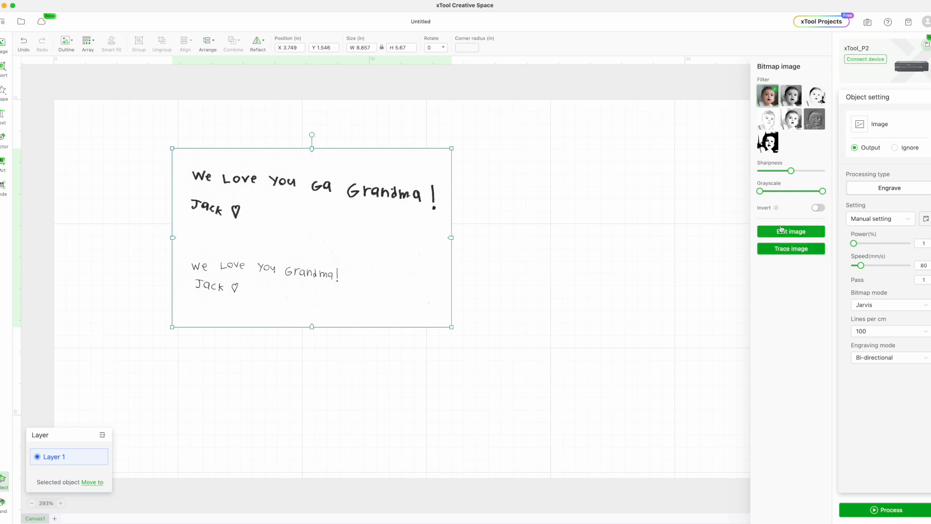
Trace the handwriting image into a vector and set the vector's processing type to Engrave
click(799, 250)
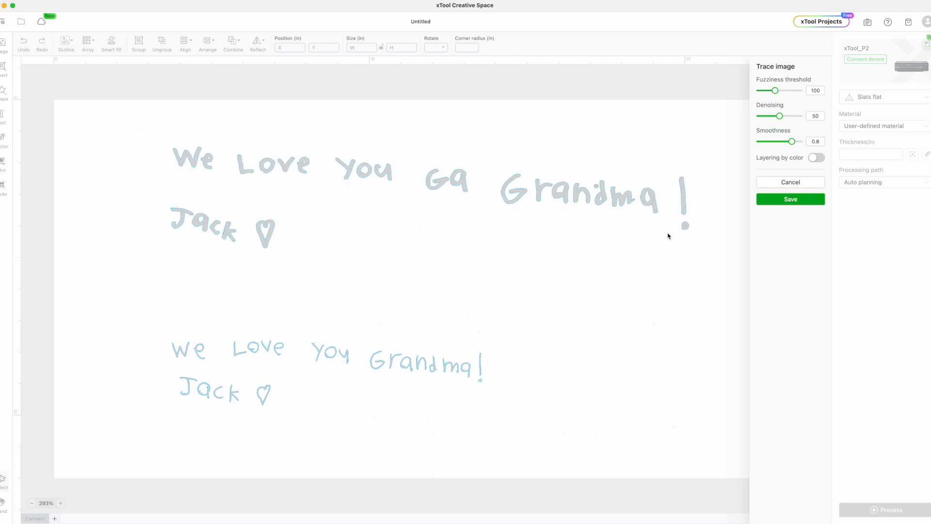
click(793, 200)
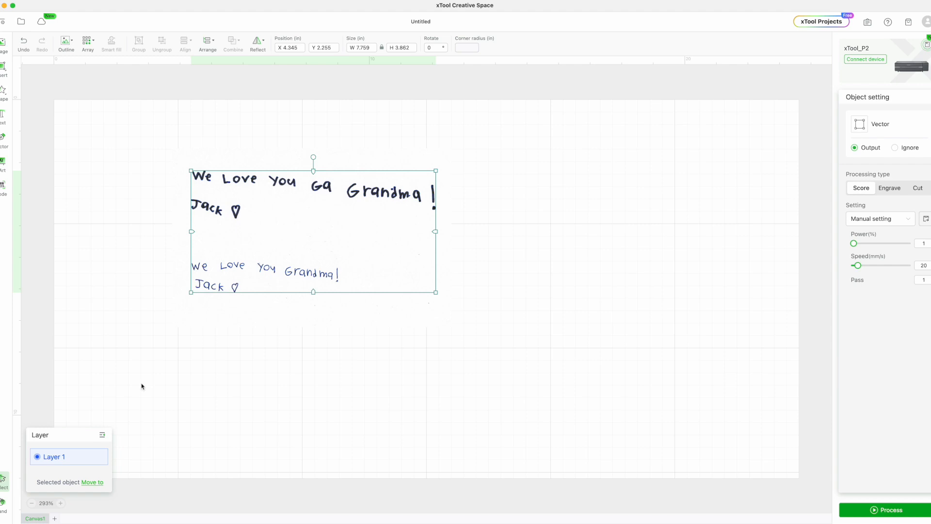
click(886, 189)
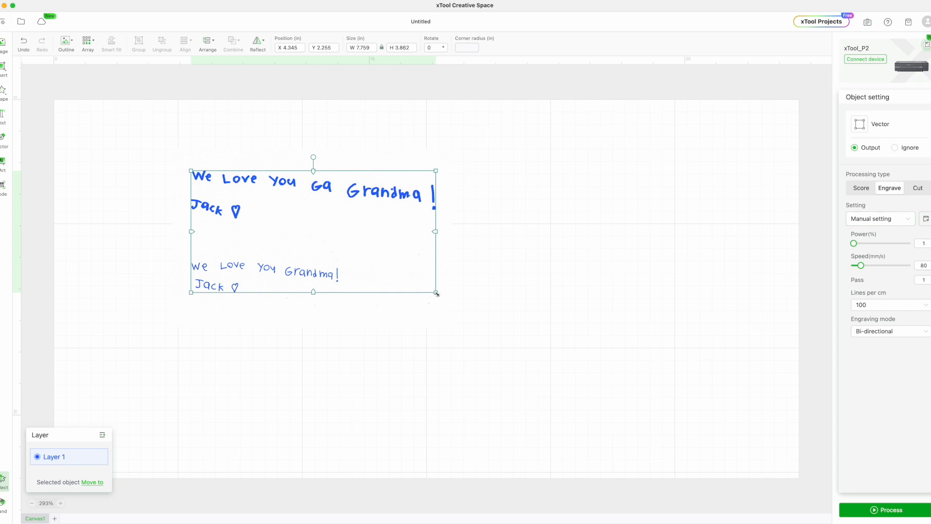
Enlarge the traced handwriting to about 14.2 by 7.07 in and shift it down and right, away from the original image
drag(437, 293, 574, 393)
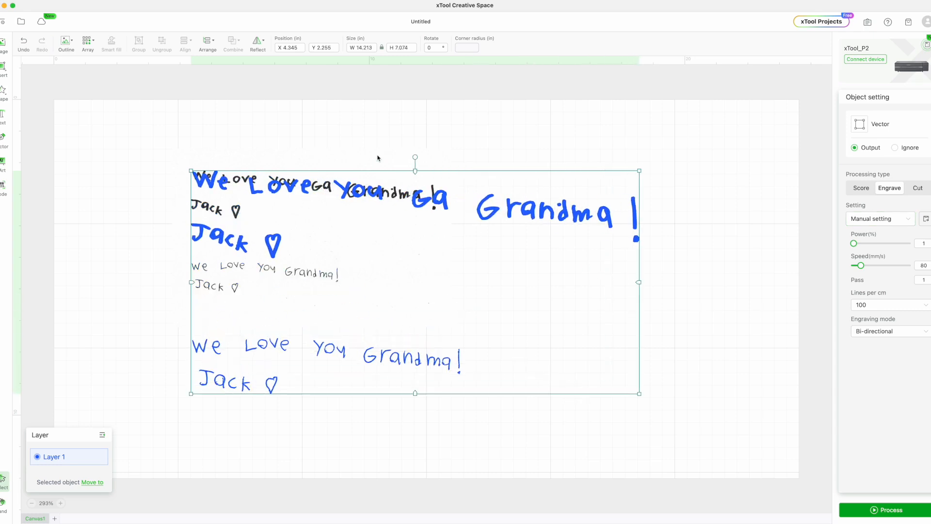
drag(438, 190, 465, 244)
Delete the original handwriting image and move the traced handwriting up toward the canvas's upper-left area
click(367, 201)
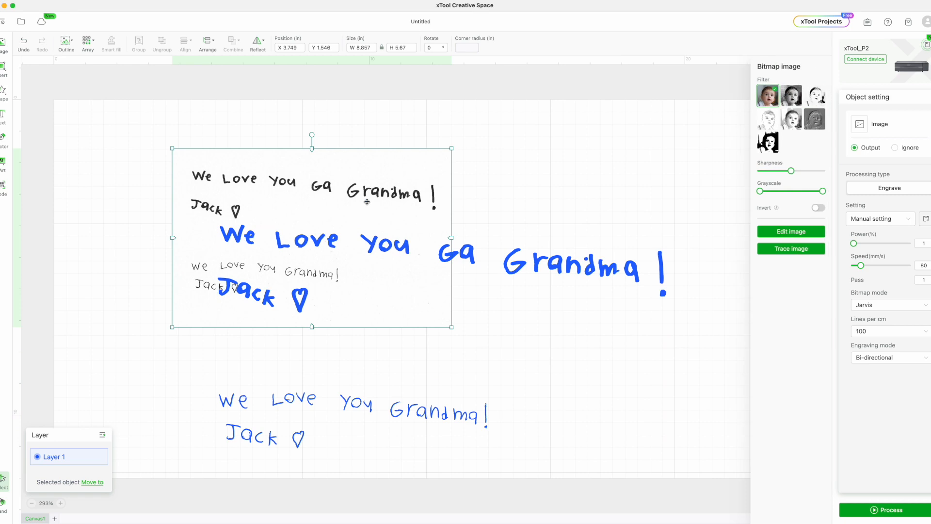
key(Delete)
click(384, 235)
drag(384, 235, 305, 136)
click(425, 417)
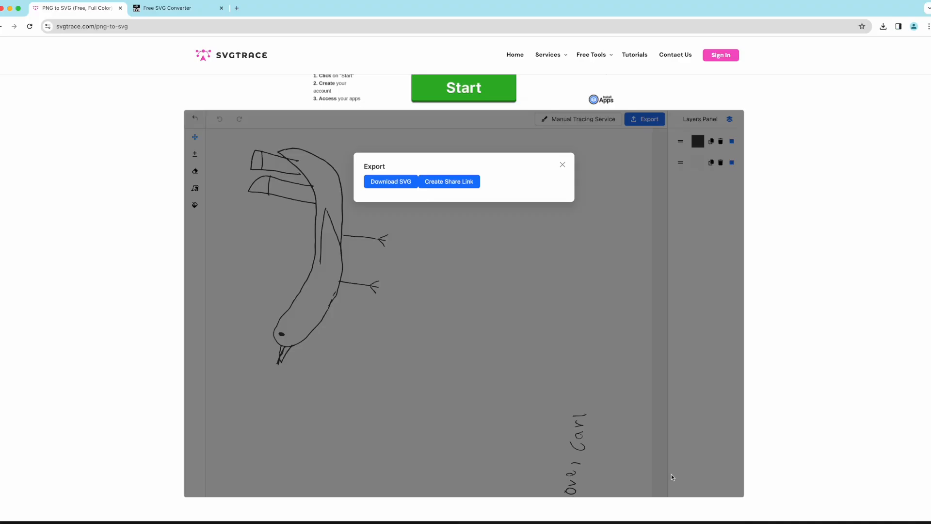
Switch to Silhouette Studio and open Youre_My_Favorite 2.png from the Drawings and Writings folder
click(799, 502)
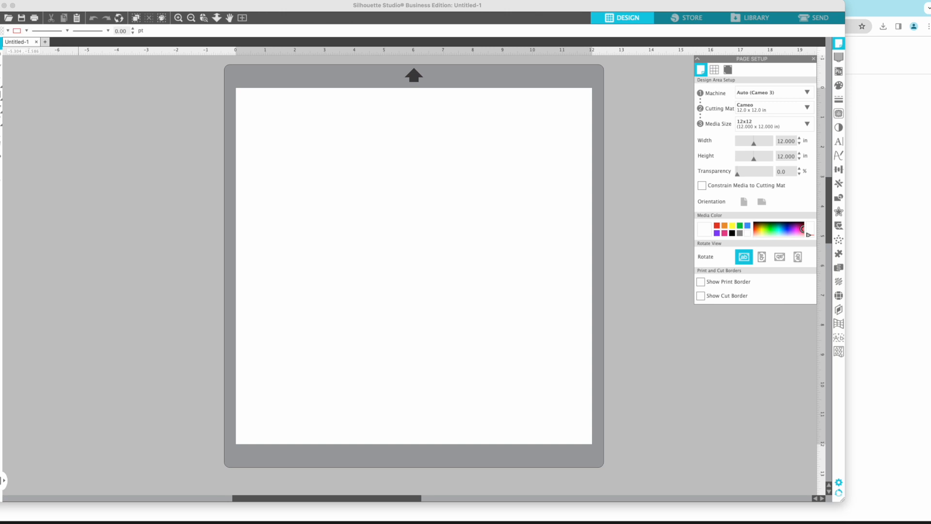
click(77, 25)
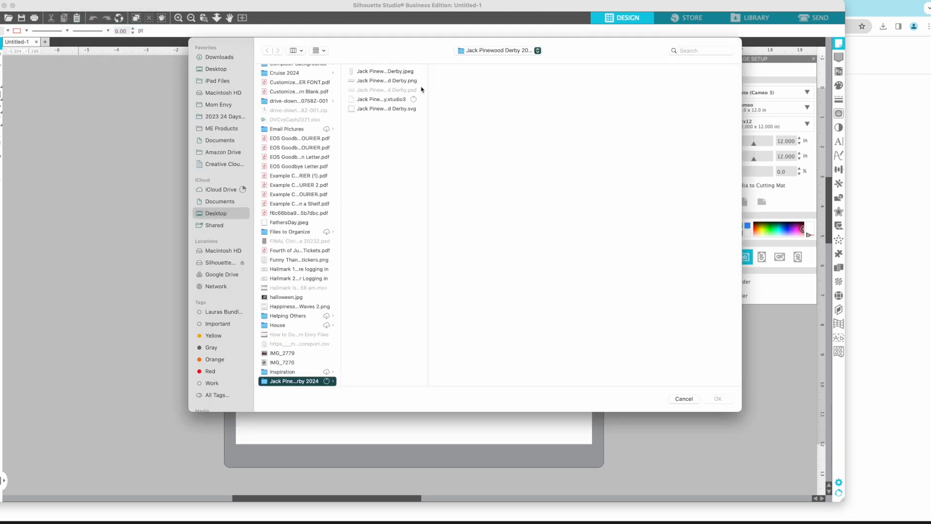
click(488, 51)
click(509, 92)
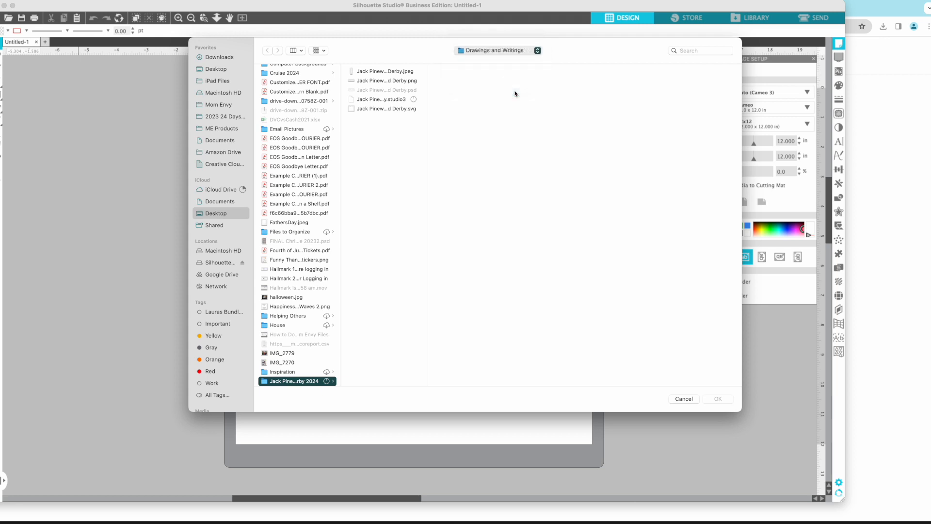
click(573, 127)
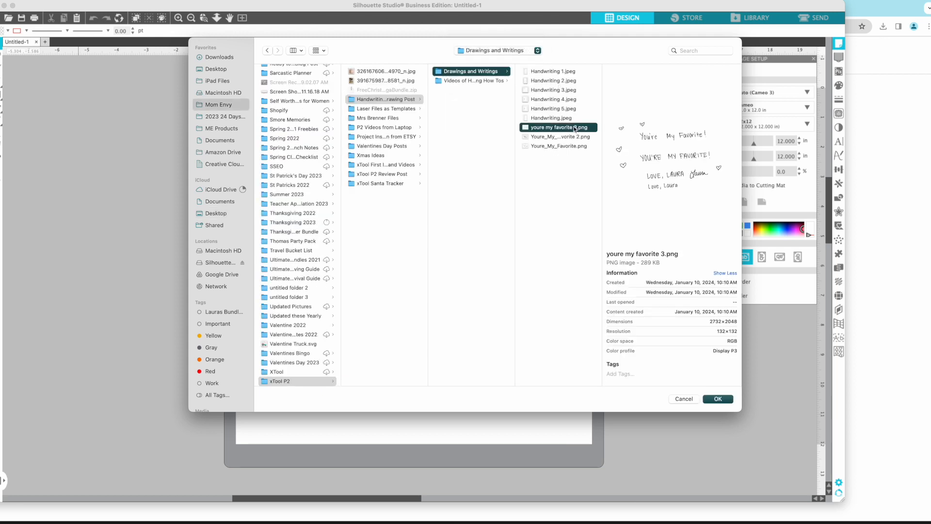
click(572, 137)
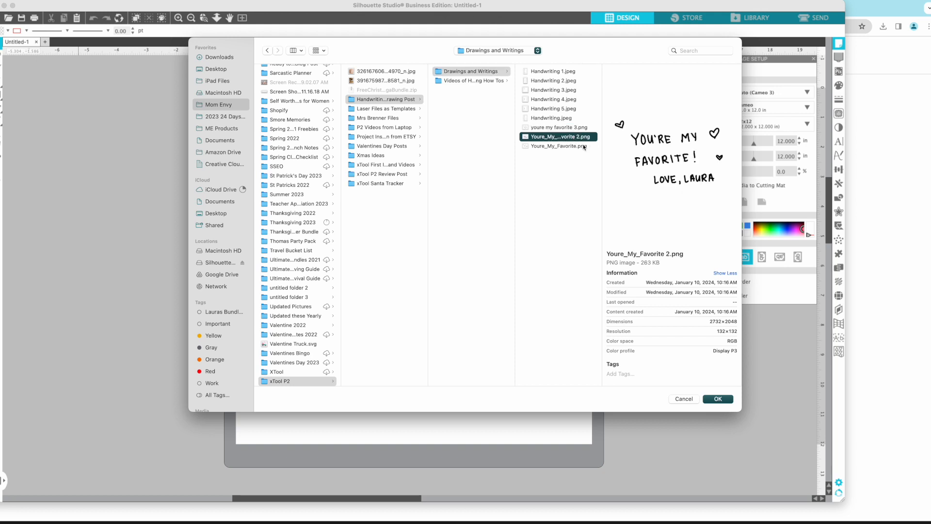
click(719, 398)
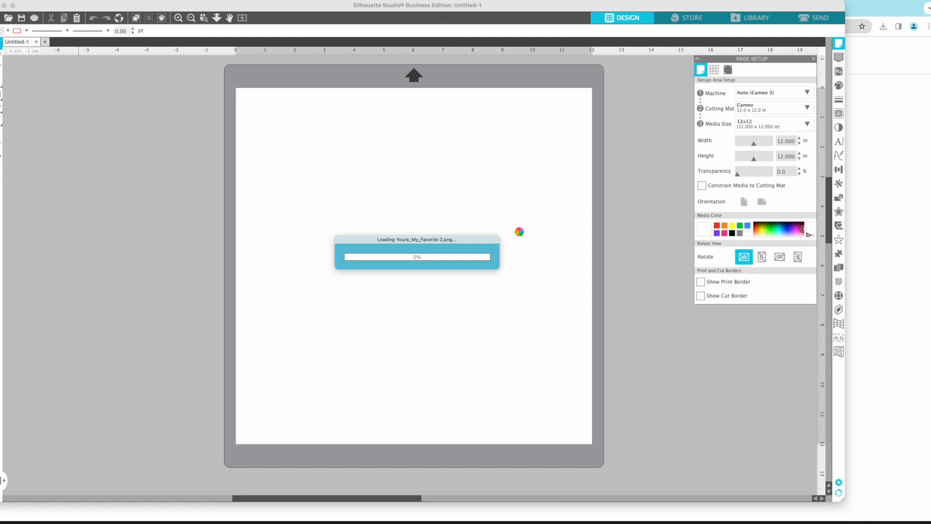
Fill the "You're my favorite!" handwriting with black and select it again
drag(304, 129, 312, 145)
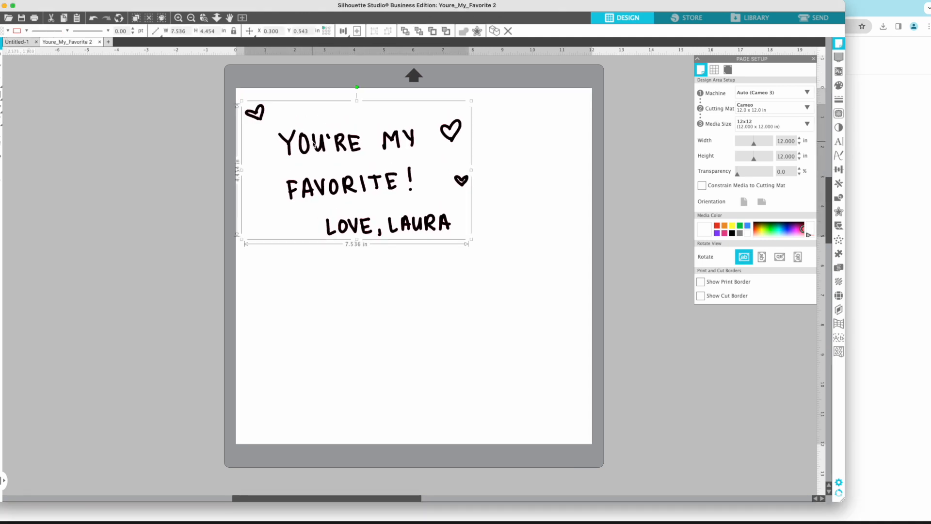
click(7, 32)
click(84, 124)
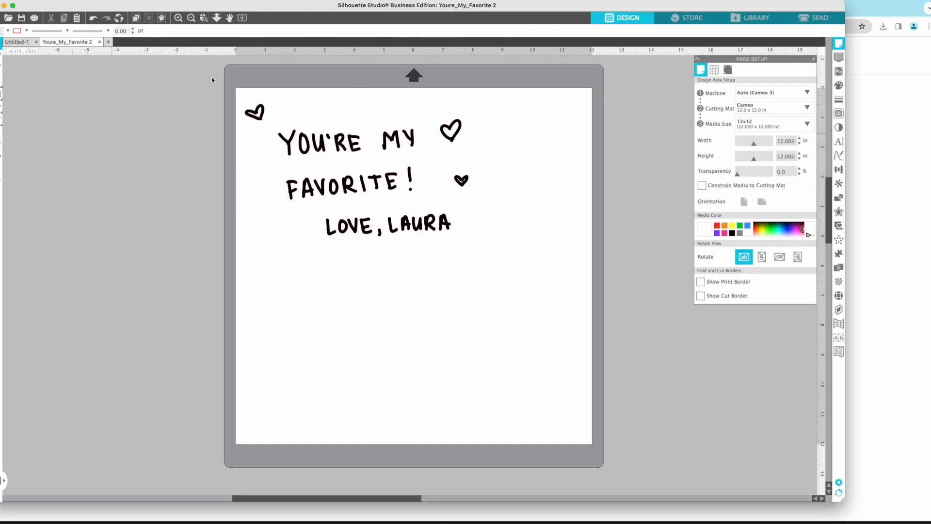
click(294, 150)
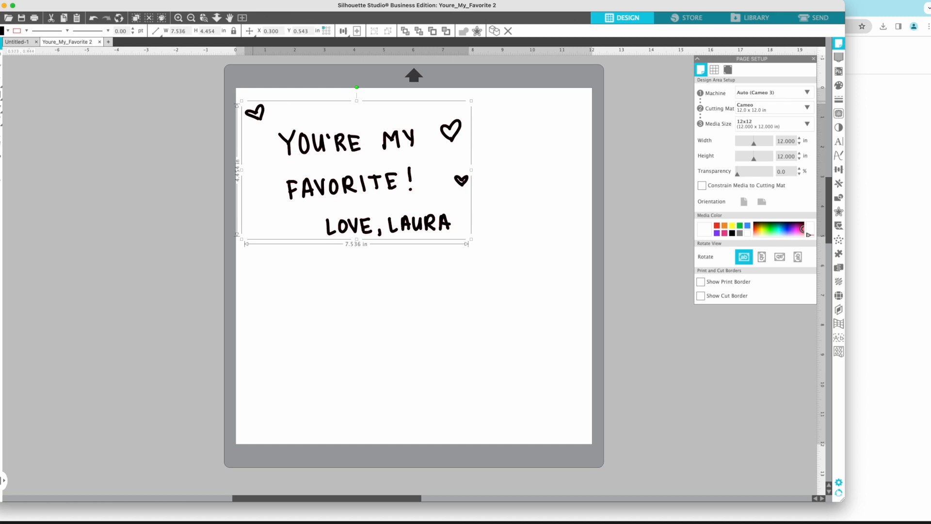
Save the design as Youre_My_Favorite 2 in SVG format in the Drawings and Writings folder
click(73, 0)
mouse_move(120, 76)
click(196, 76)
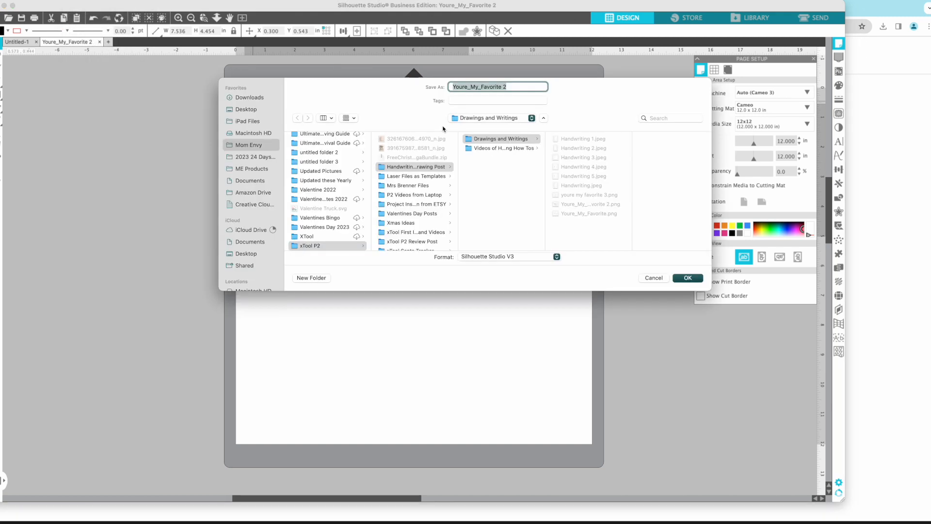
click(505, 257)
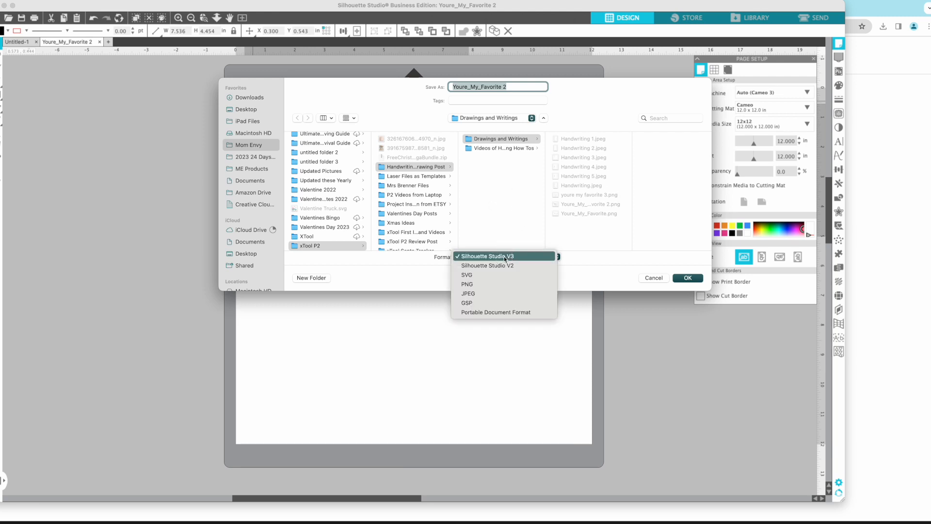
click(507, 274)
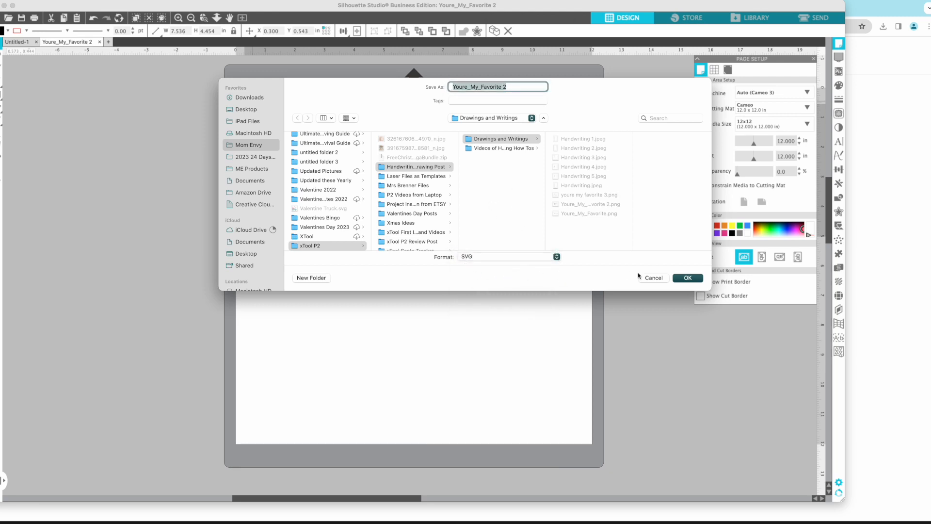
click(692, 281)
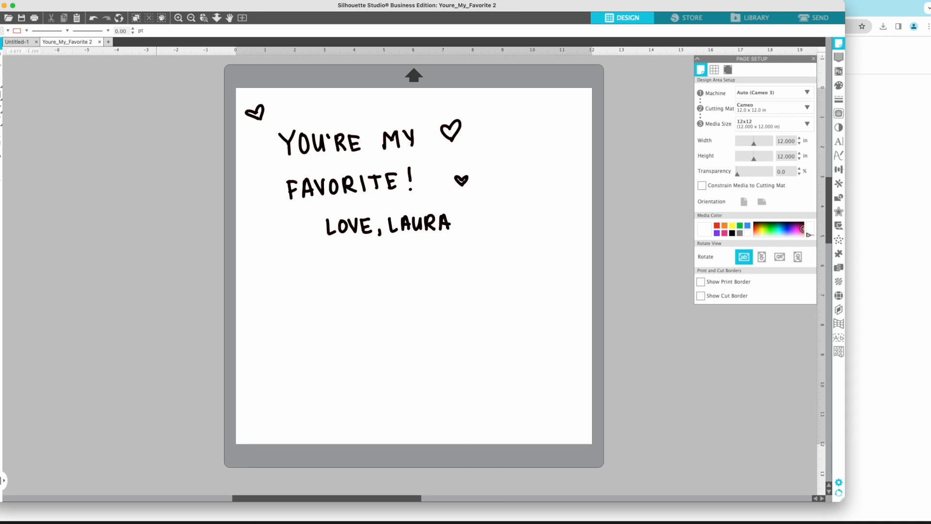
Open the scanned image Handwriting 1.jpeg from the Drawings and Writings folder
click(72, 0)
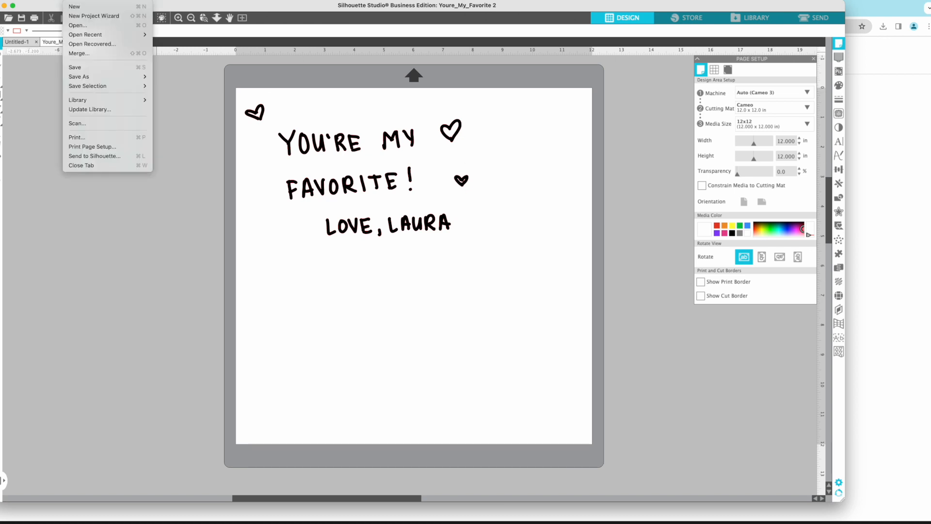
click(82, 25)
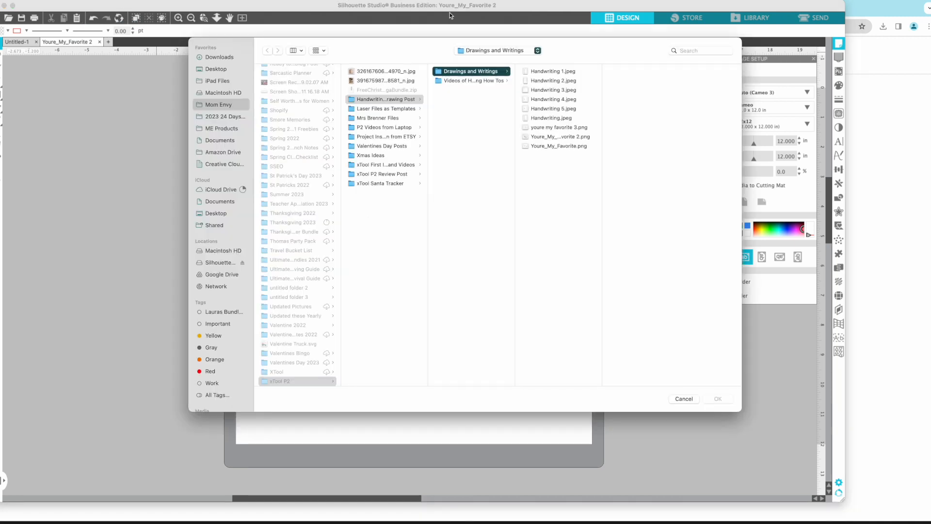
click(550, 73)
click(718, 399)
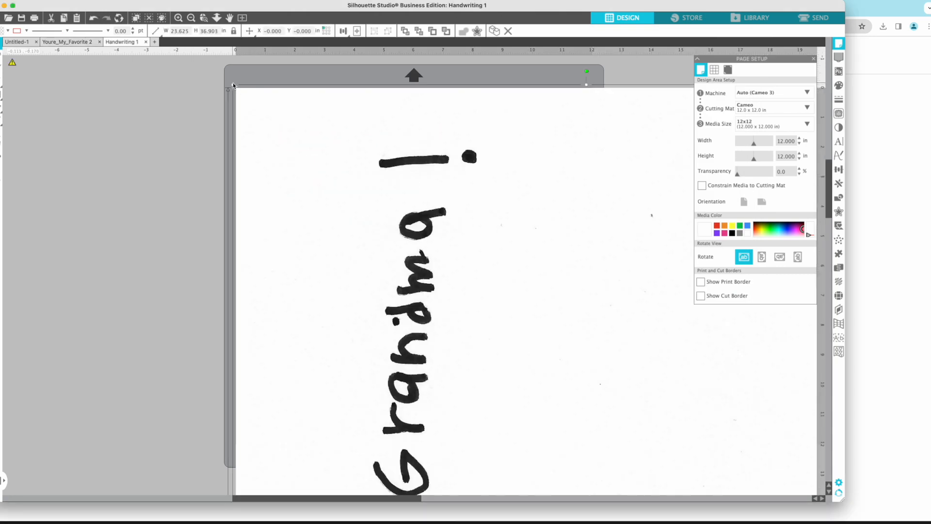
Shrink the scanned handwriting image to about 12.4 by 19.3 in and position it over the cutting mat
drag(233, 85, 513, 282)
drag(620, 375, 357, 130)
drag(173, 103, 398, 131)
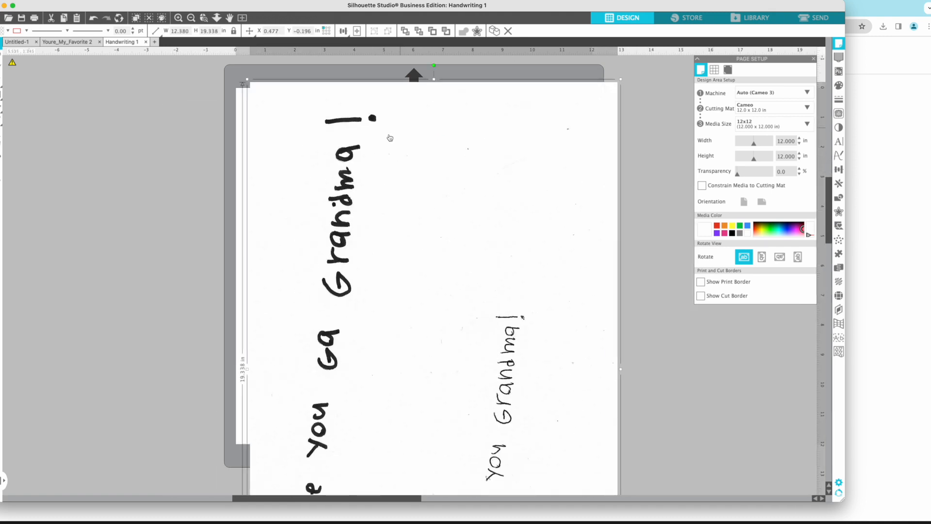
Shrink the scanned handwriting to about 8.6 by 13.4 in, and rotate it a quarter turn so the text reads horizontally across the mat
drag(247, 80, 328, 205)
drag(468, 293, 370, 158)
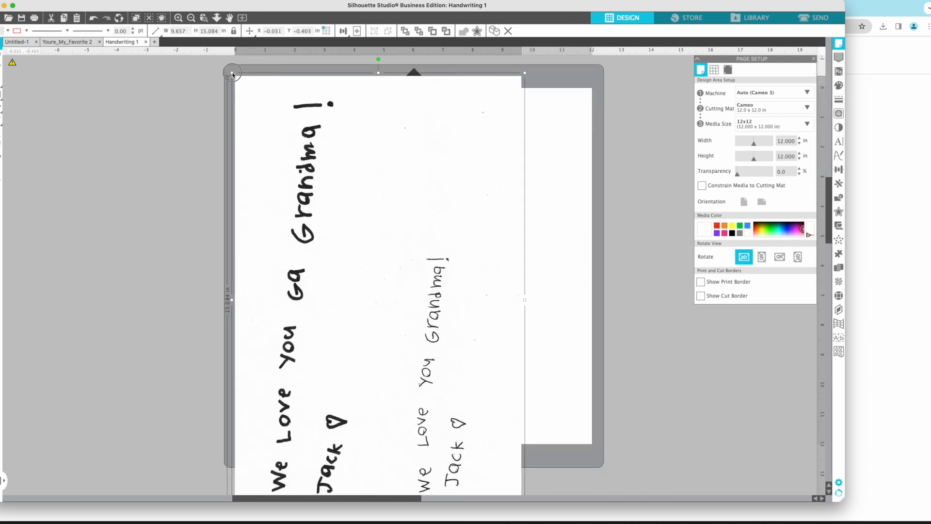
drag(230, 76, 264, 124)
drag(395, 110, 601, 330)
drag(496, 314, 517, 208)
click(718, 423)
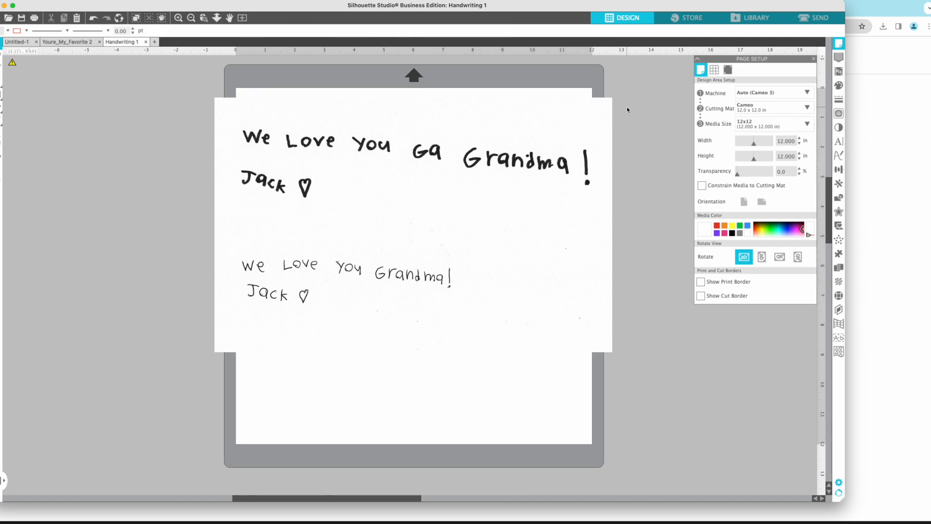
Select a trace area of about 13.2 by 7.2 in around both handwriting samples
click(840, 114)
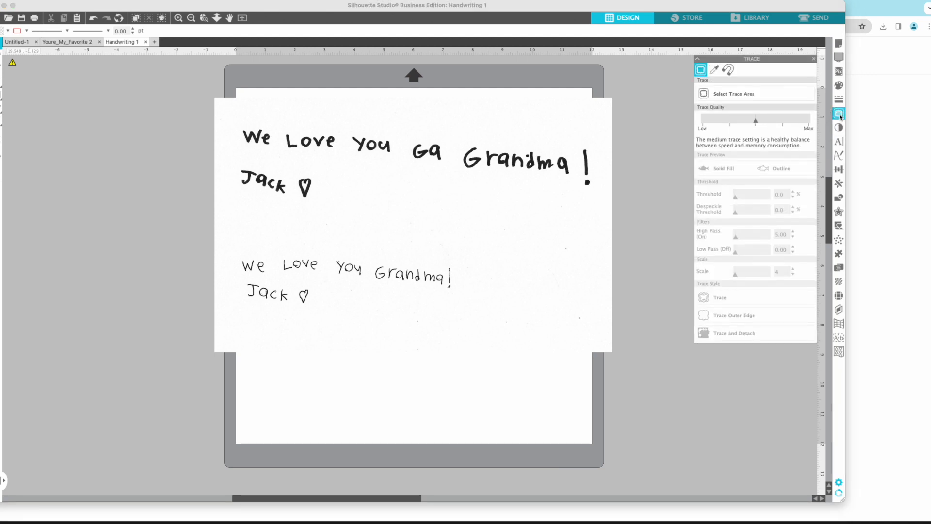
click(701, 97)
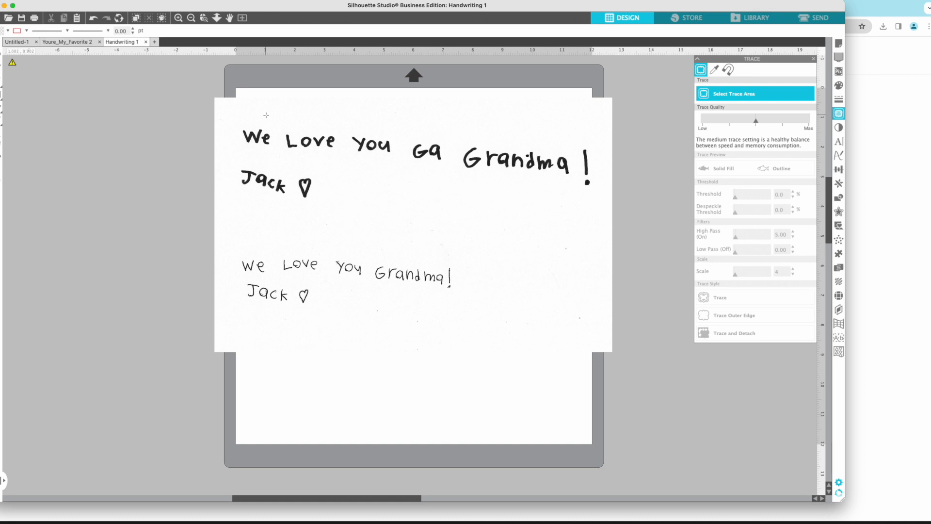
mouse_move(216, 119)
mouse_down()
mouse_move(559, 264)
mouse_move(613, 324)
mouse_move(607, 335)
mouse_up()
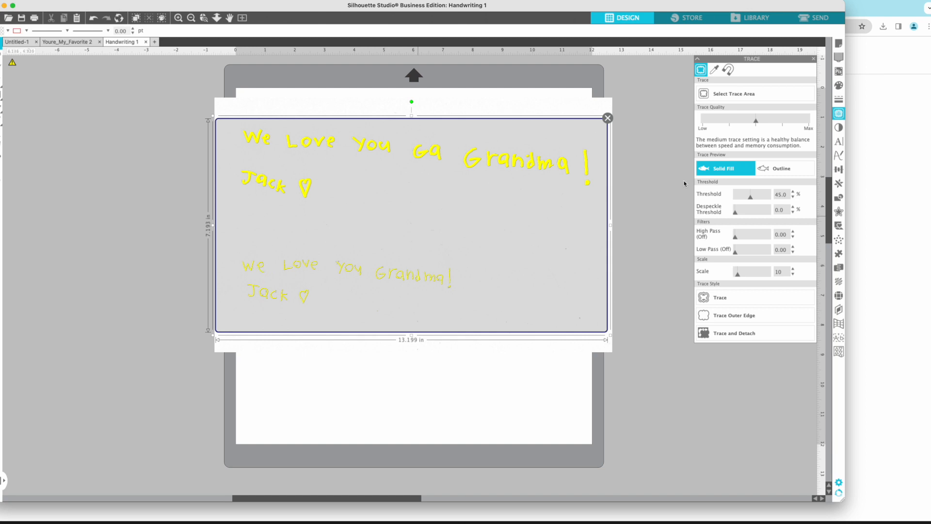
Try higher trace thresholds up to 100% on the handwriting preview and set the threshold to 77%
drag(750, 199, 762, 201)
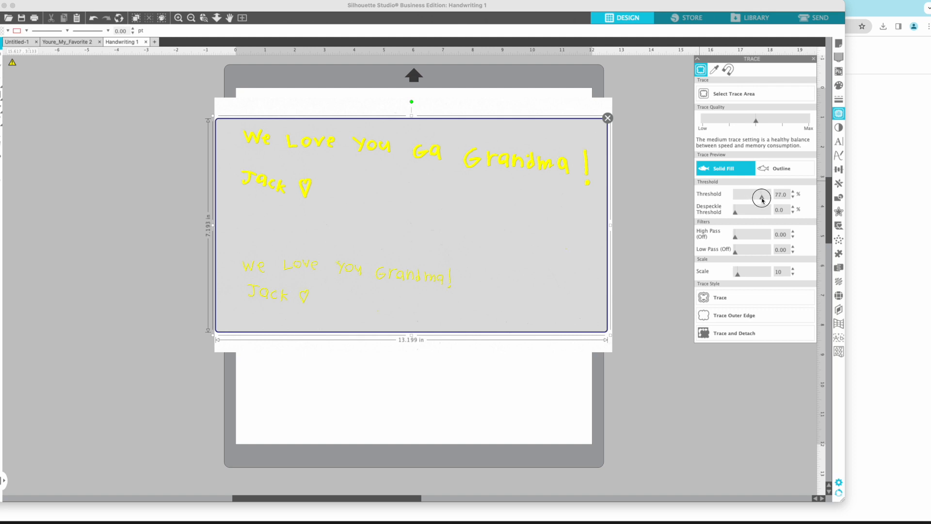
drag(762, 200, 771, 201)
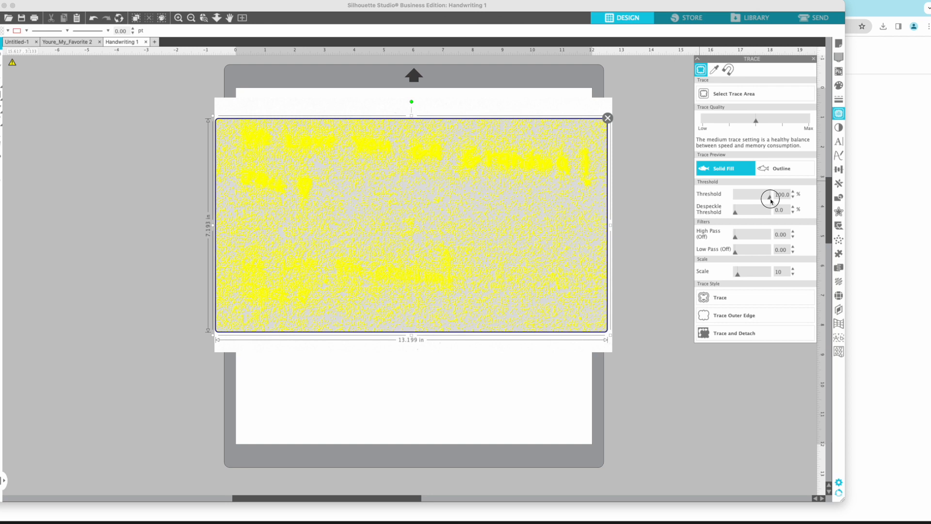
drag(771, 202, 771, 201)
click(787, 194)
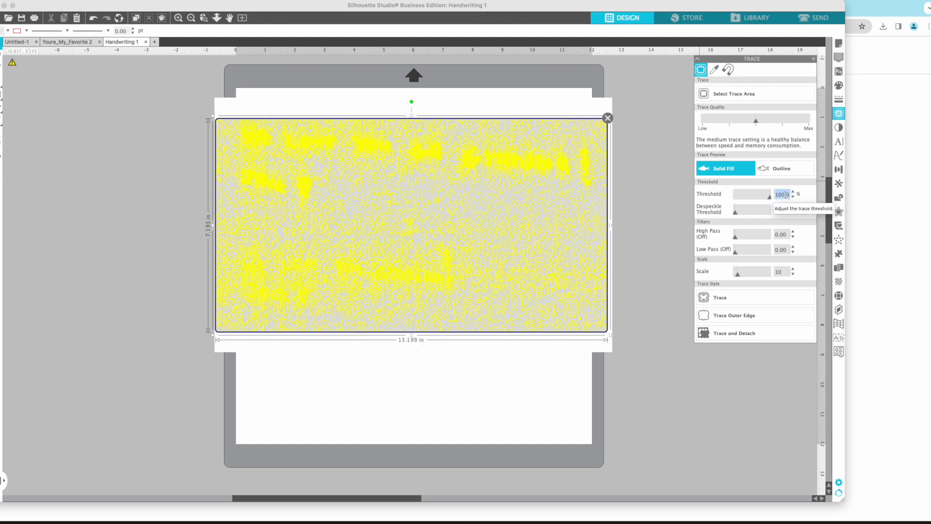
text(77)
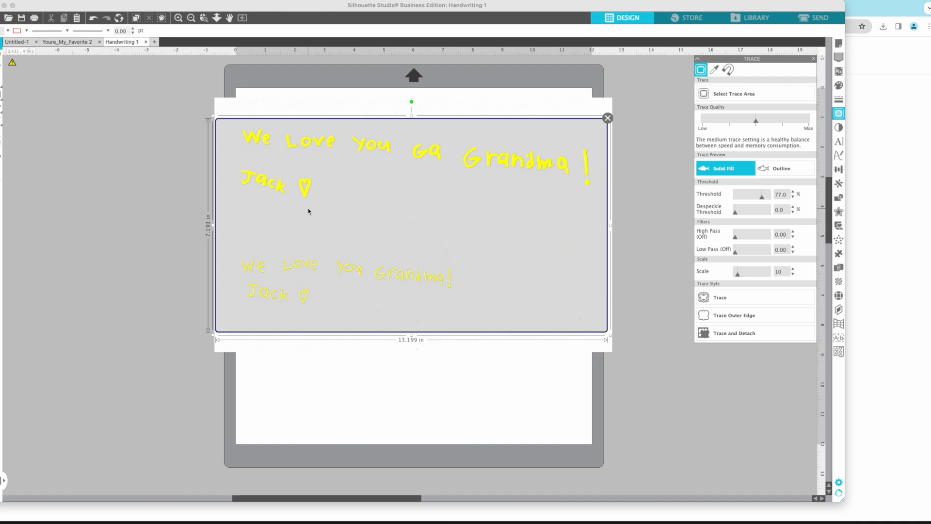
Trace the selected handwriting and delete the original scanned image from behind the outlines
click(713, 300)
mouse_move(482, 166)
mouse_down()
mouse_move(223, 197)
mouse_move(530, 360)
mouse_move(501, 435)
mouse_up()
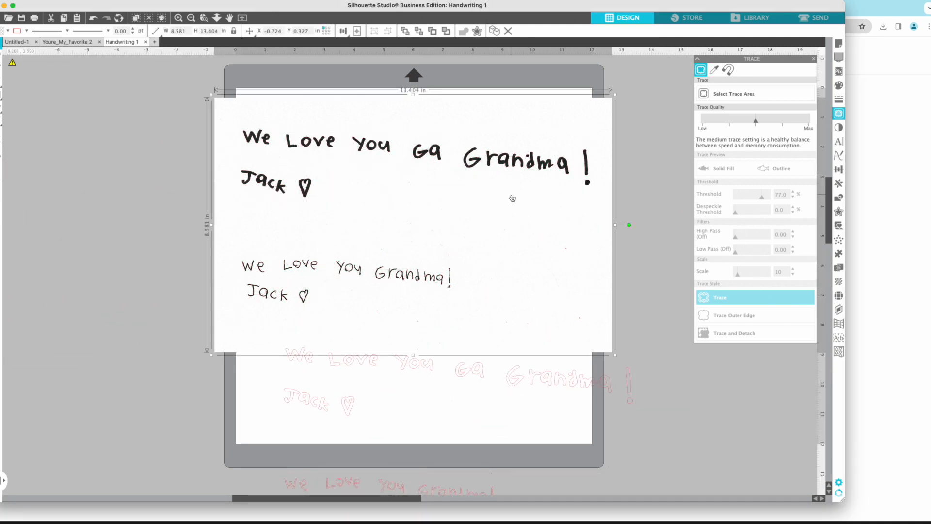
drag(511, 197, 262, 176)
key(Delete)
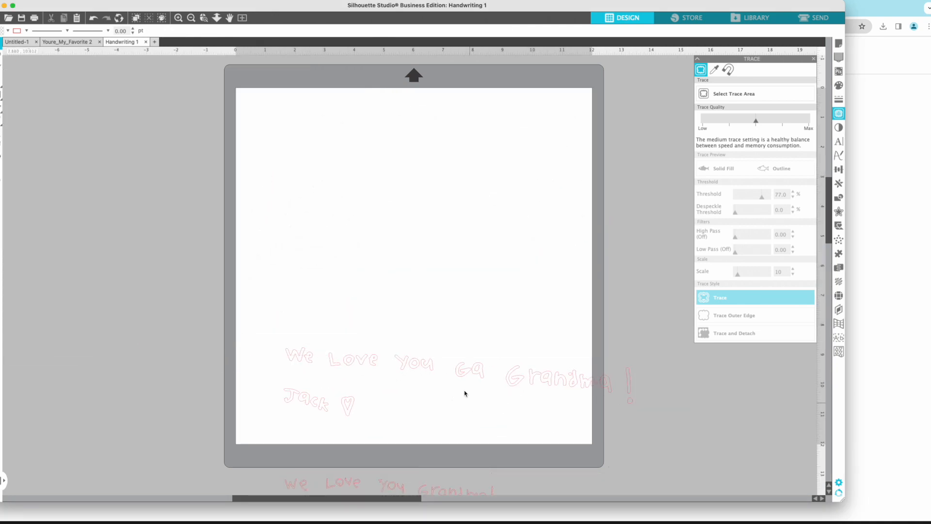
Move the traced outlines up inside the cutting mat and fill them with black
click(470, 359)
mouse_move(470, 359)
mouse_down()
mouse_move(459, 155)
mouse_move(434, 157)
mouse_up()
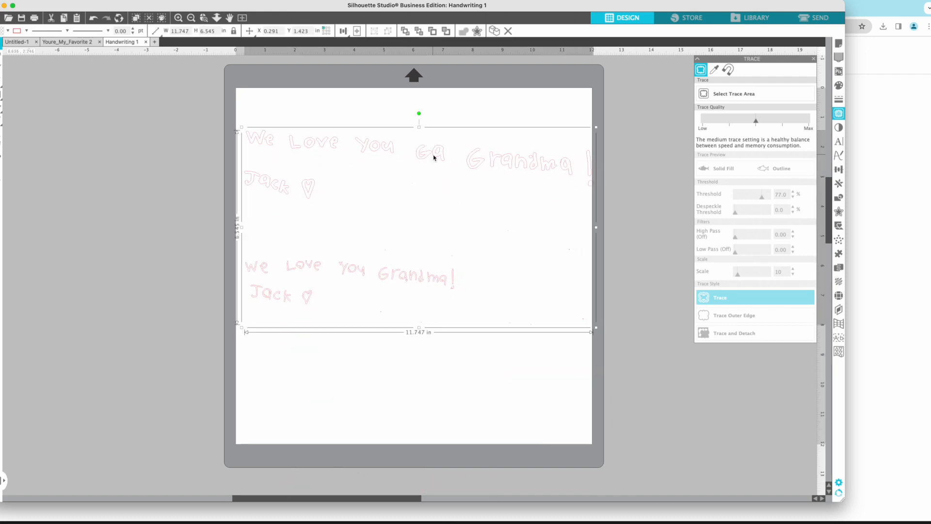
click(7, 31)
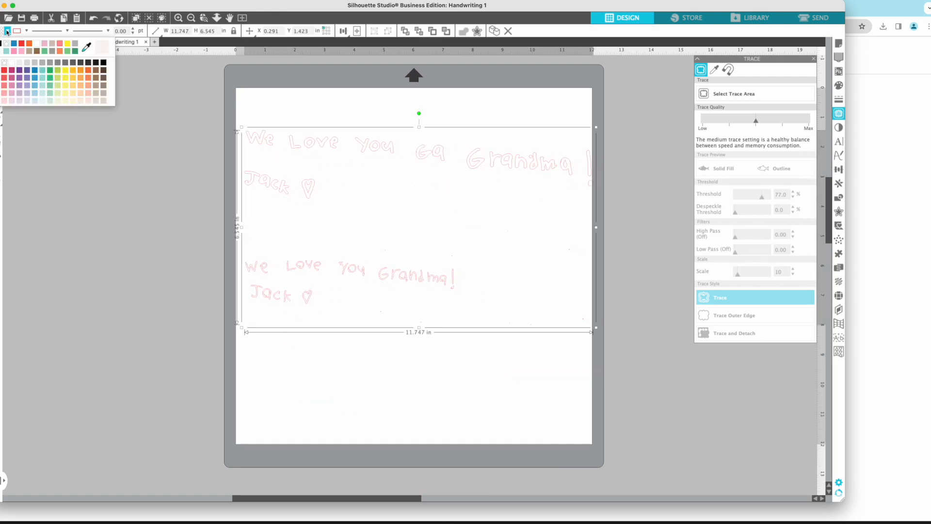
click(1, 45)
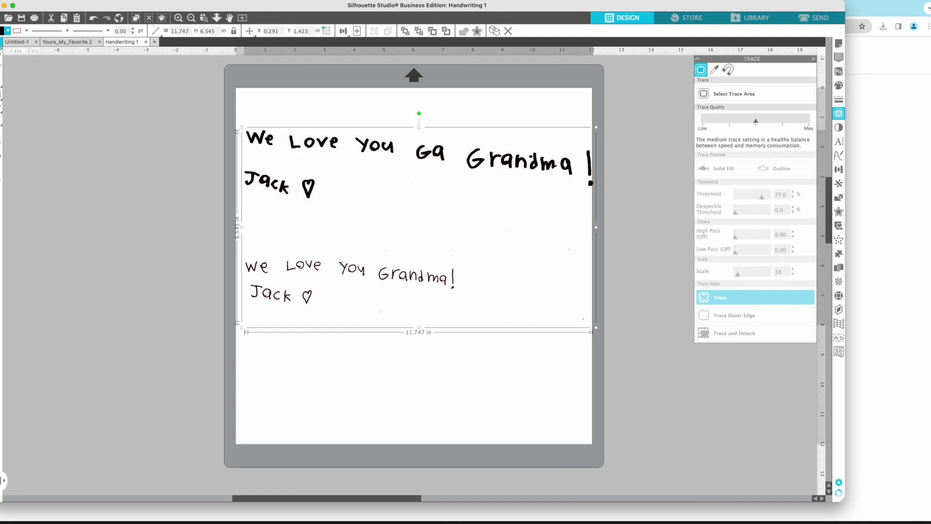
click(92, 131)
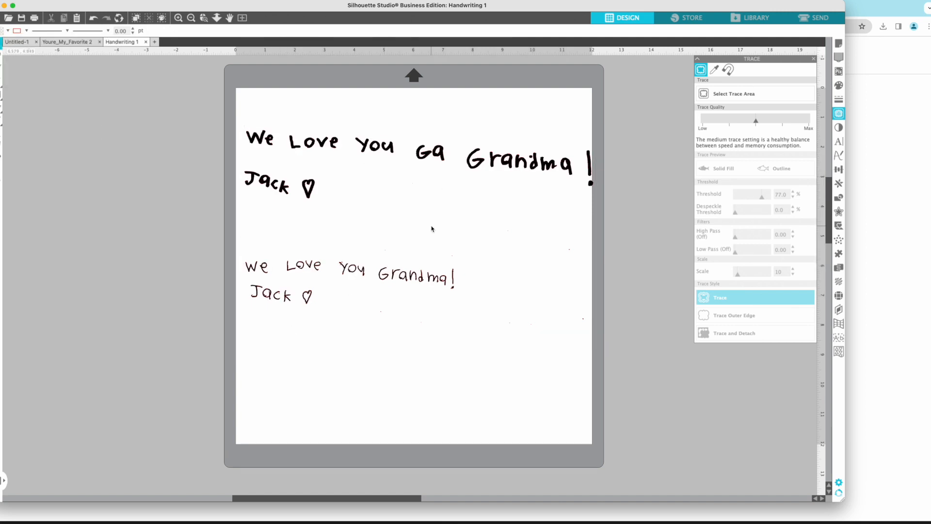
Release the compound path of the traced handwriting to separate it into individual letters
click(387, 148)
right_click(387, 148)
click(314, 190)
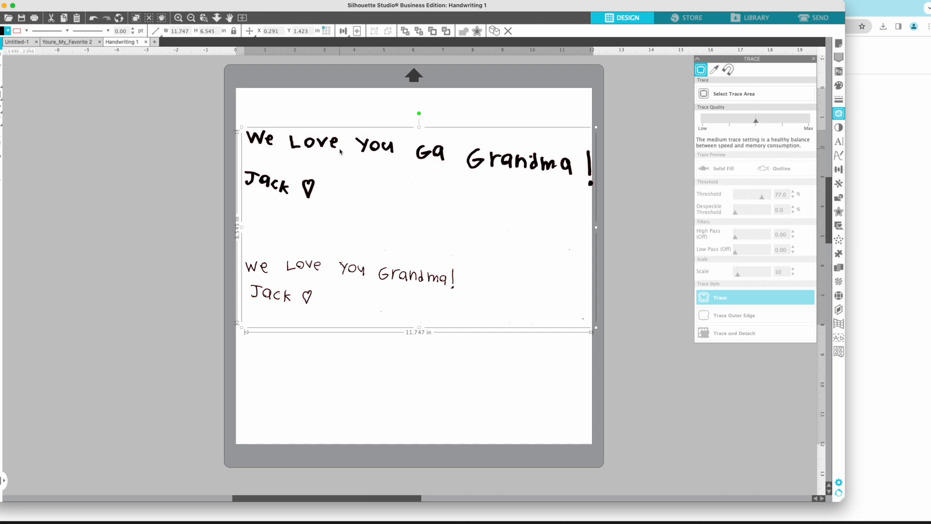
right_click(321, 148)
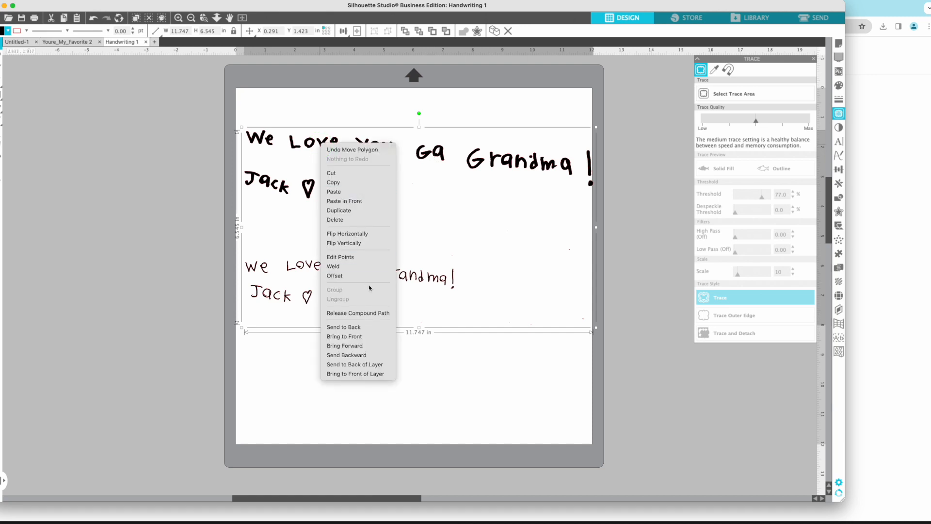
click(341, 268)
click(315, 129)
click(303, 145)
right_click(304, 141)
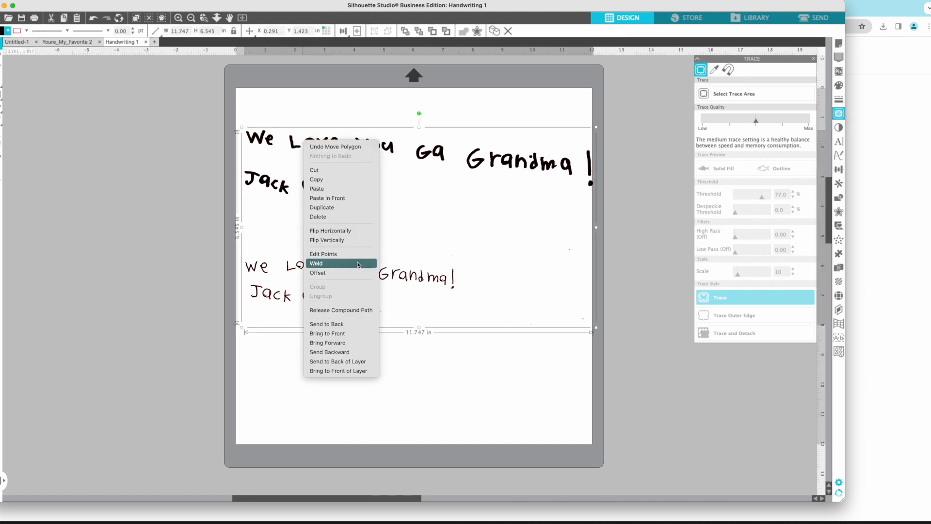
click(339, 265)
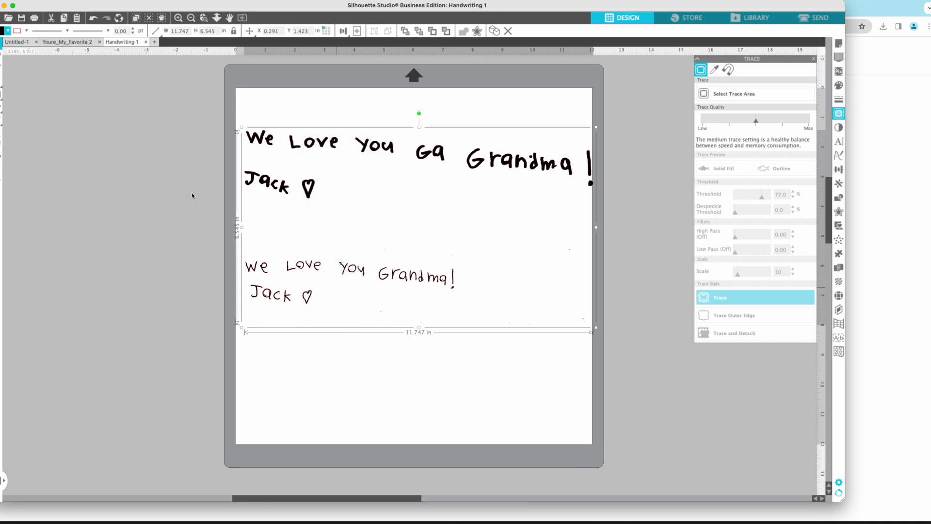
click(169, 184)
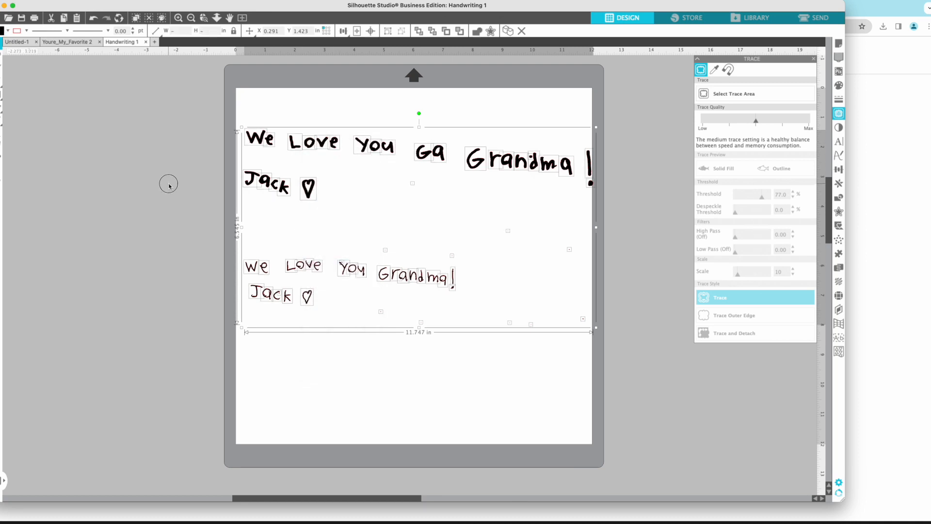
Delete the stray specks between the two samples and the extra "Ga" from the upper line
drag(352, 173, 513, 261)
key(Delete)
drag(411, 131, 447, 174)
key(Delete)
Move "Grandma!" in the upper sample next to "You" to close the gap
drag(448, 124, 635, 241)
drag(544, 163, 446, 137)
click(459, 117)
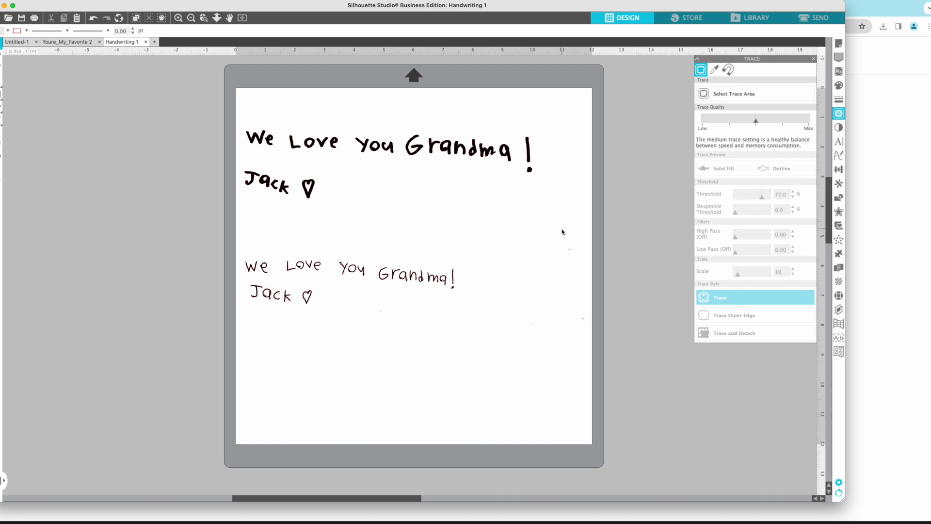
Delete the remaining stray trace specks beside and below the lower handwriting sample
drag(562, 231, 617, 386)
key(Delete)
drag(355, 305, 526, 351)
key(Delete)
drag(218, 205, 629, 255)
click(499, 346)
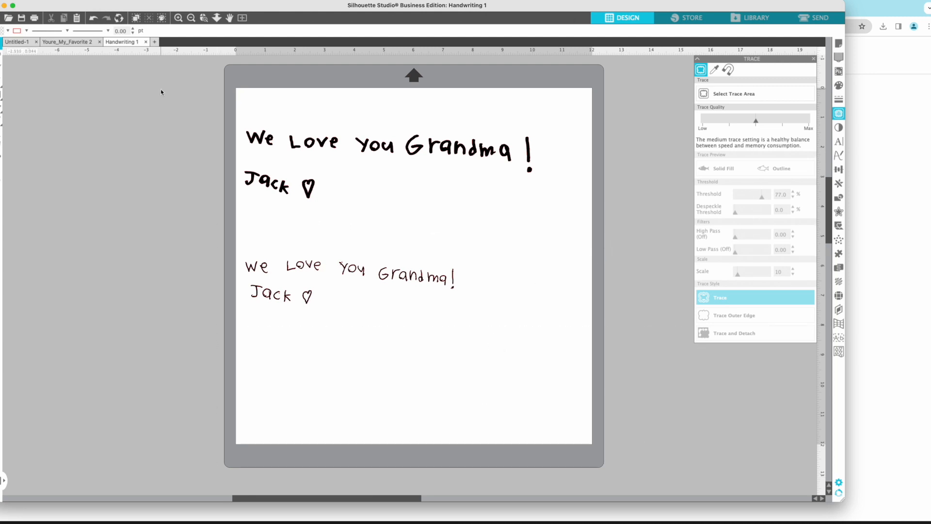